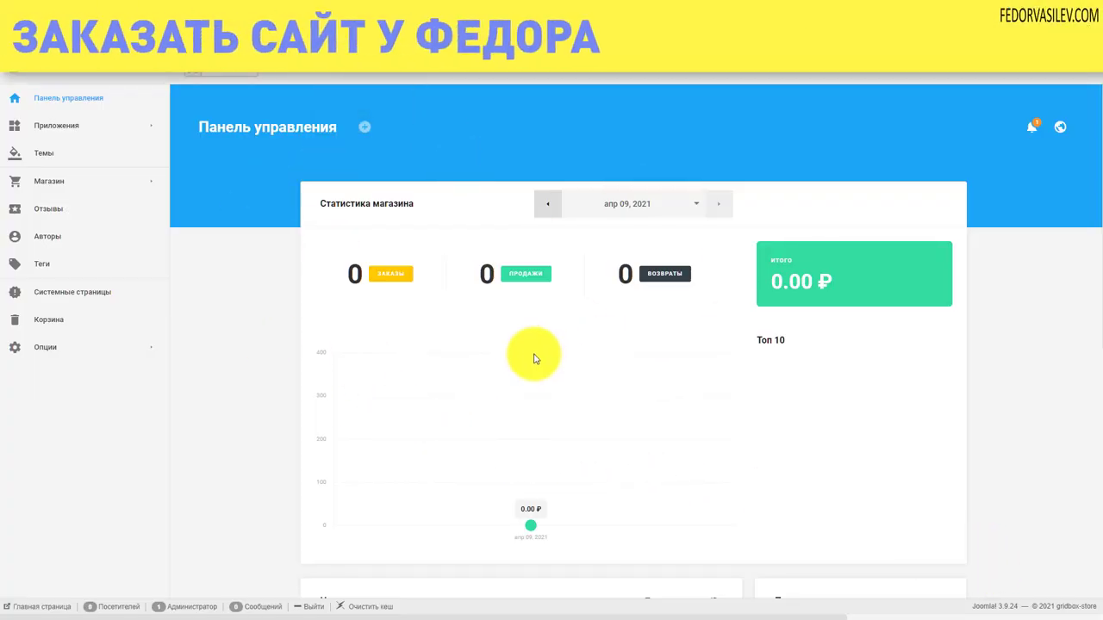
# - Install the available Gridbox update from the dashboard notifications
pyautogui.click(1033, 136)
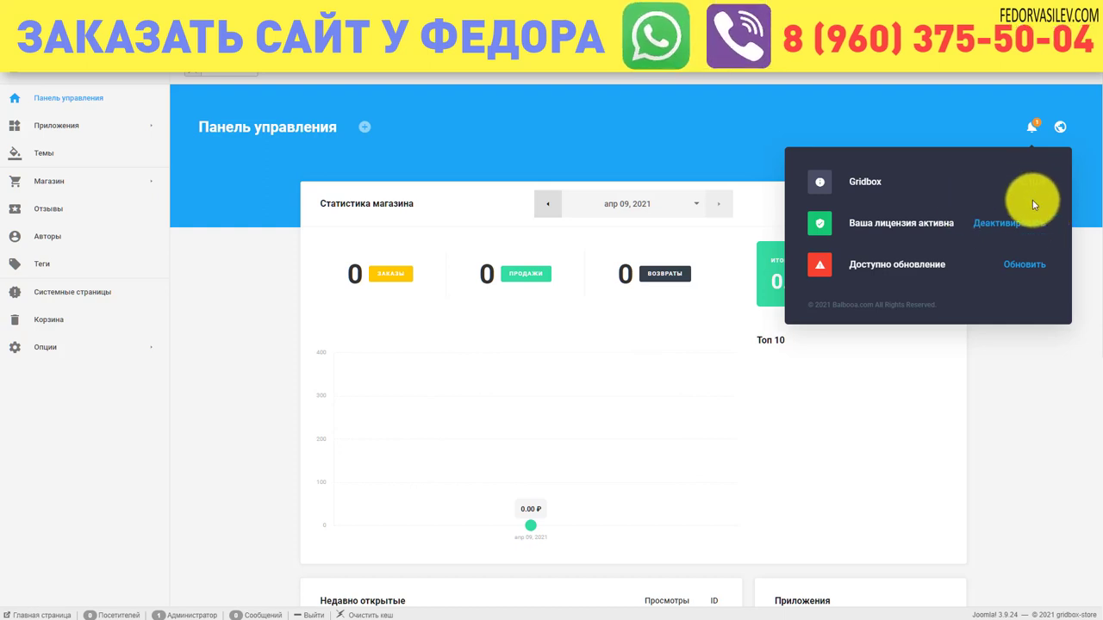
pyautogui.click(1024, 264)
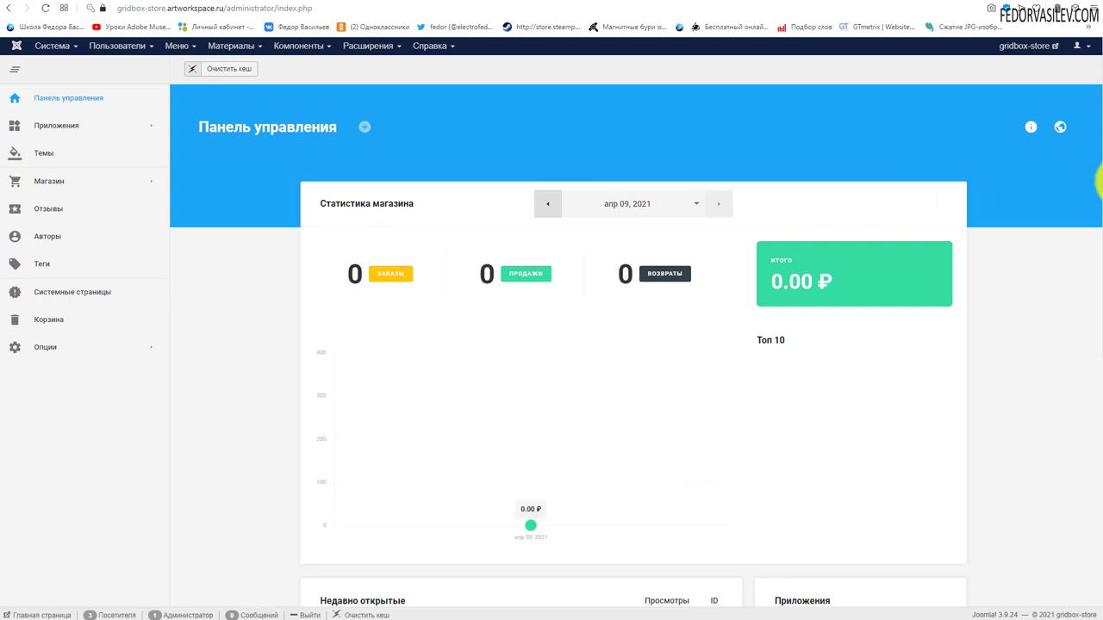
# - Choose Russian as the Gridbox interface language
pyautogui.click(1061, 129)
pyautogui.scroll(-4, 596, 297)
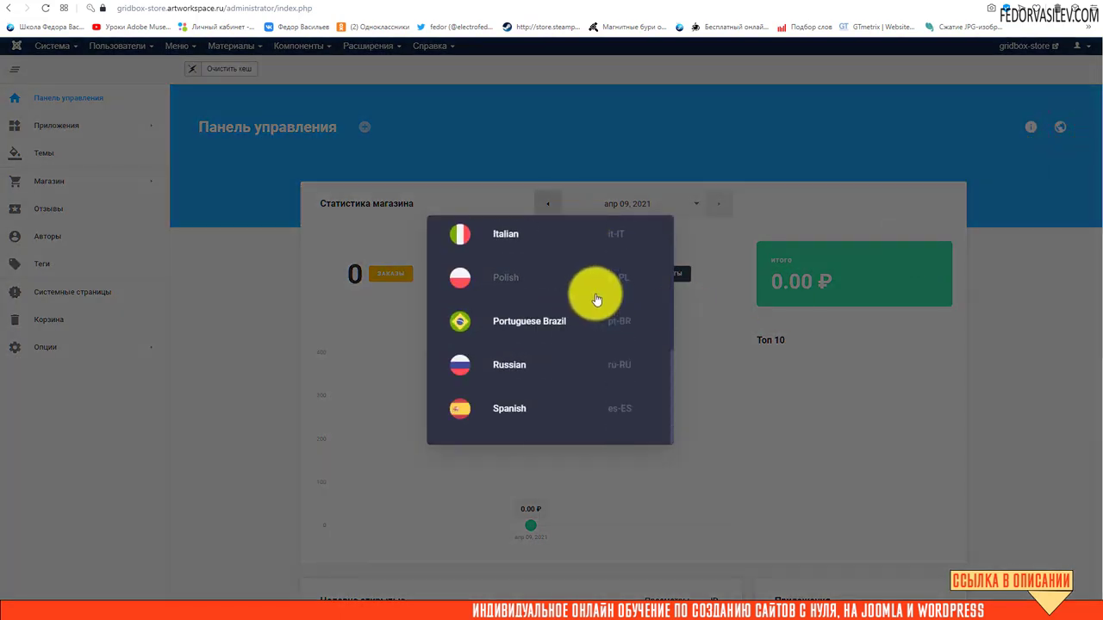
pyautogui.click(508, 364)
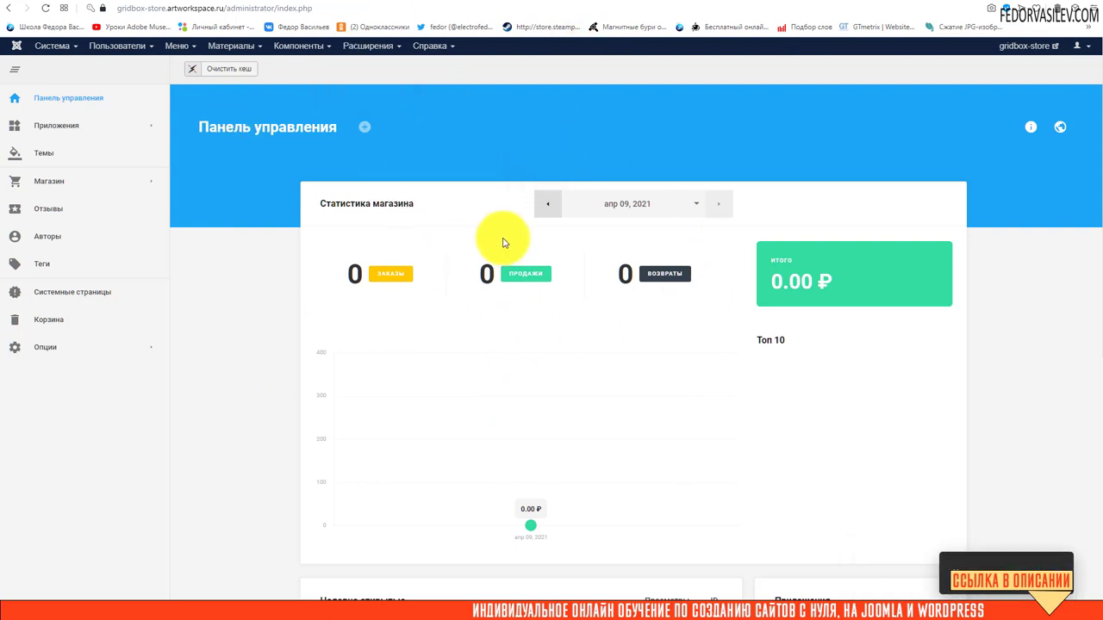
# - Check the Gridbox licence and update status, and close the status information
pyautogui.moveTo(80, 133)
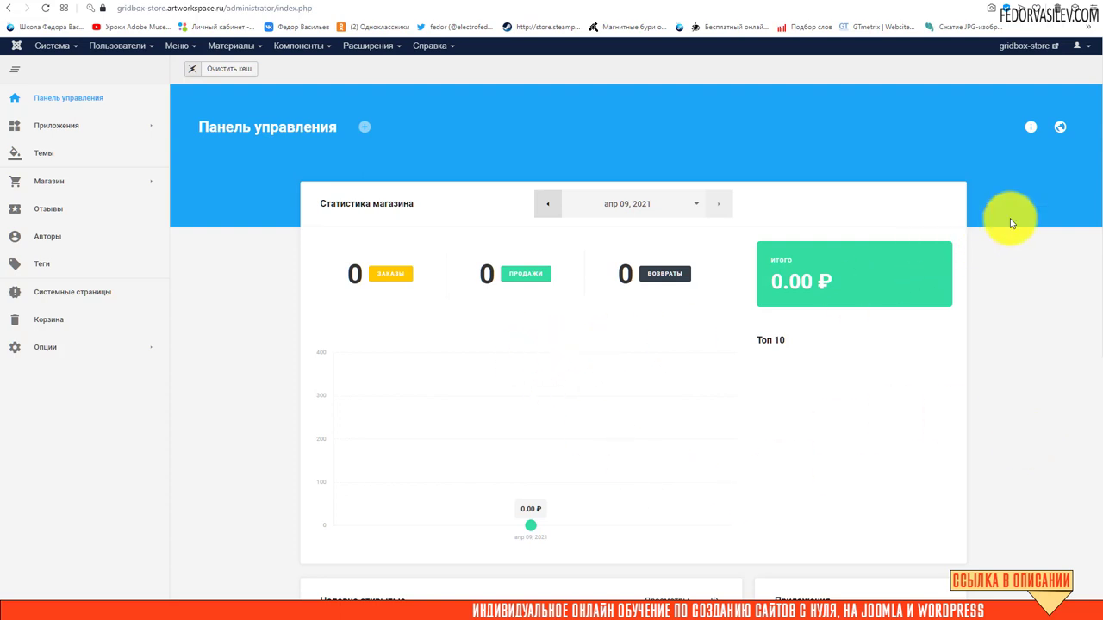
pyautogui.click(1030, 127)
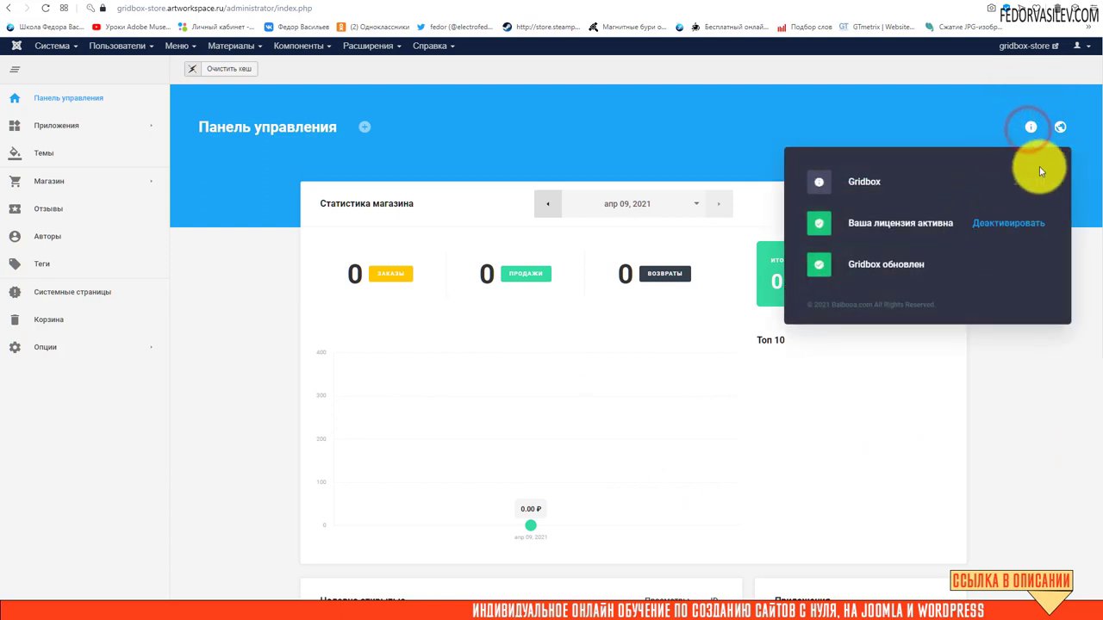
pyautogui.click(1023, 497)
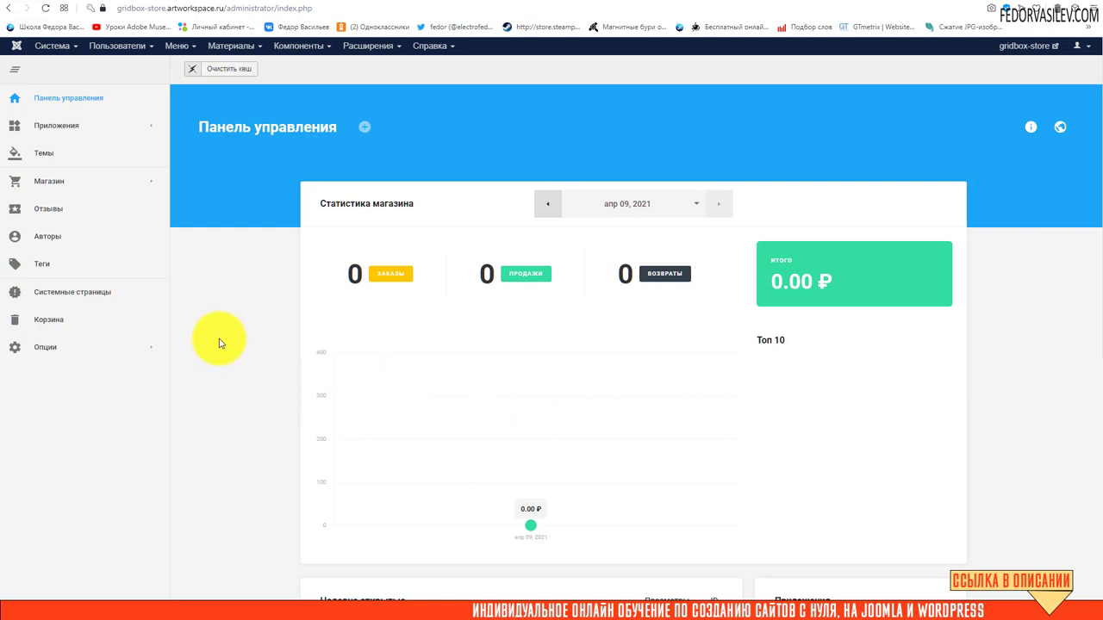
# - Open the product "Конструктор Форм на Joomla" from the "продажа цифровых товаров" app for editing
pyautogui.moveTo(105, 130)
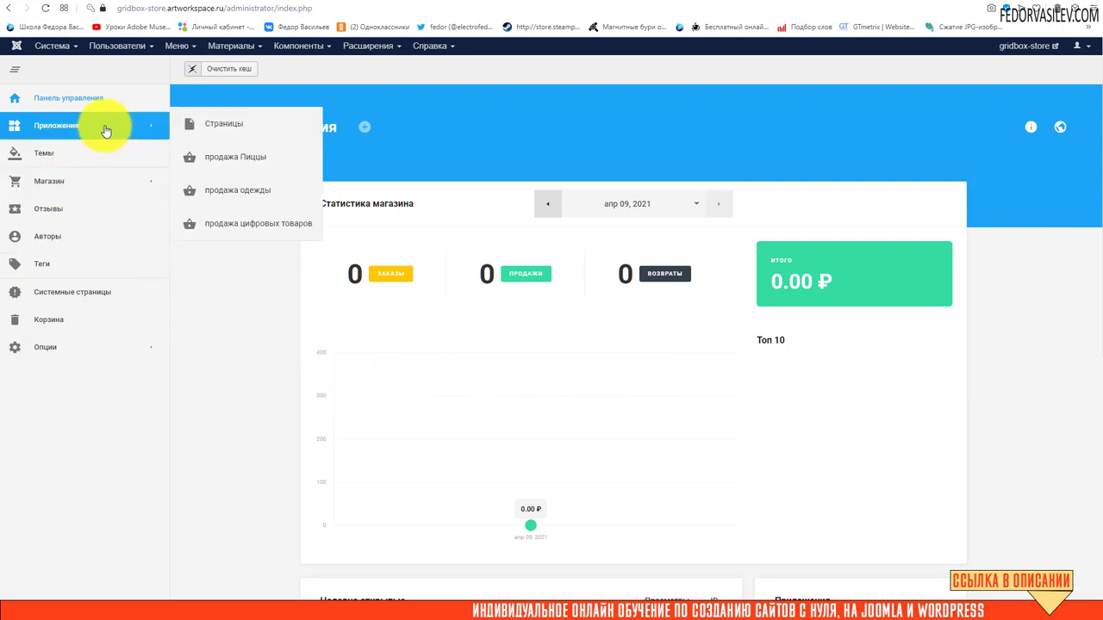
pyautogui.click(240, 227)
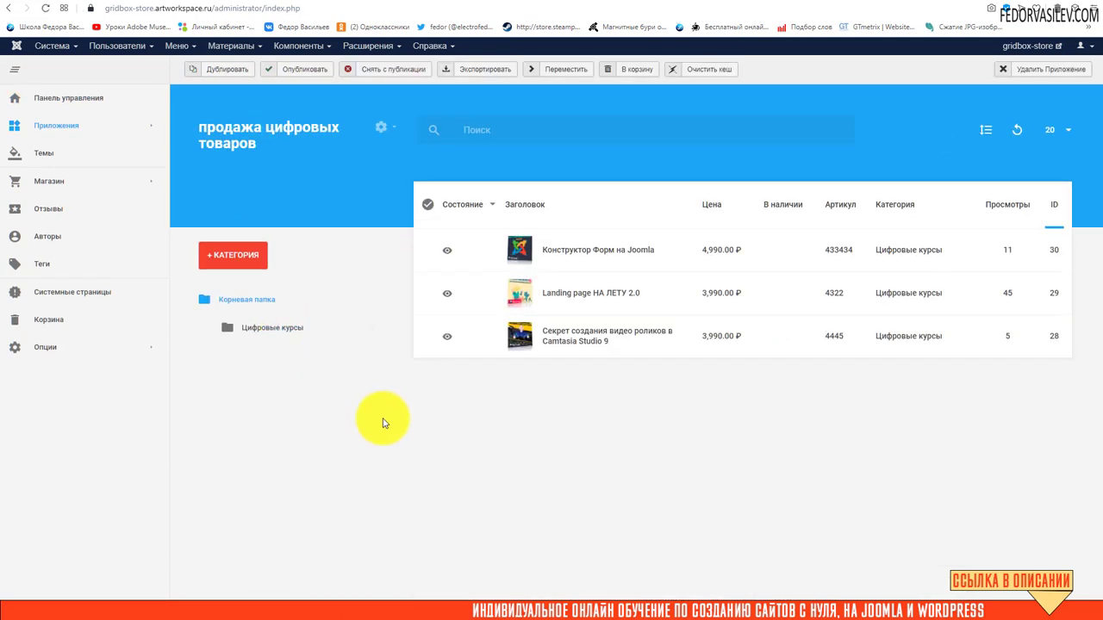
pyautogui.doubleClick(565, 249)
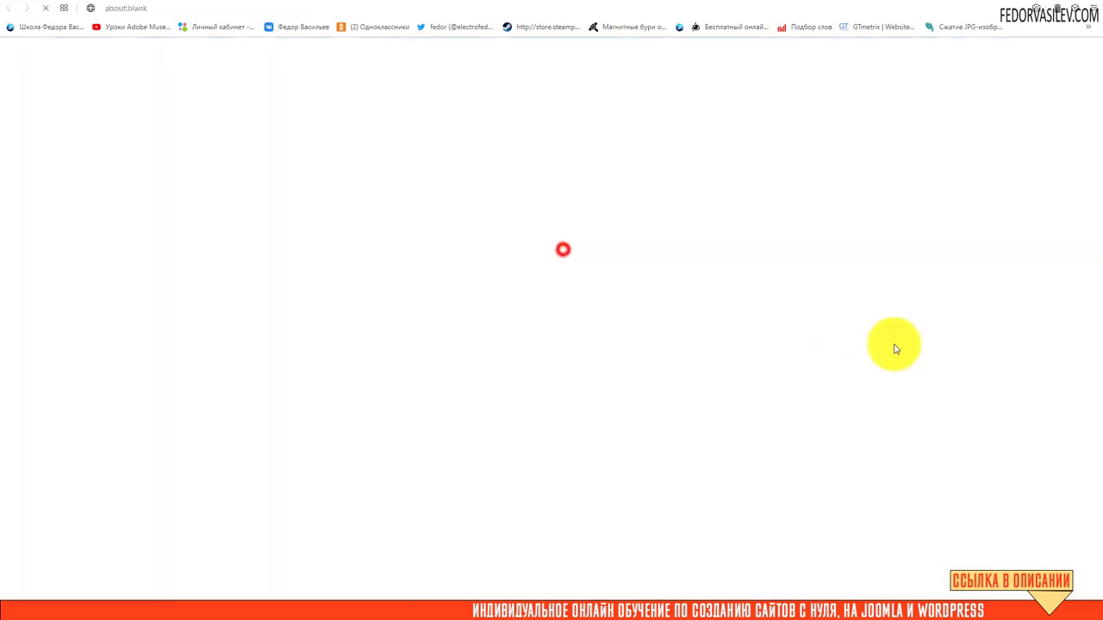
pyautogui.scroll(-3, 750, 374)
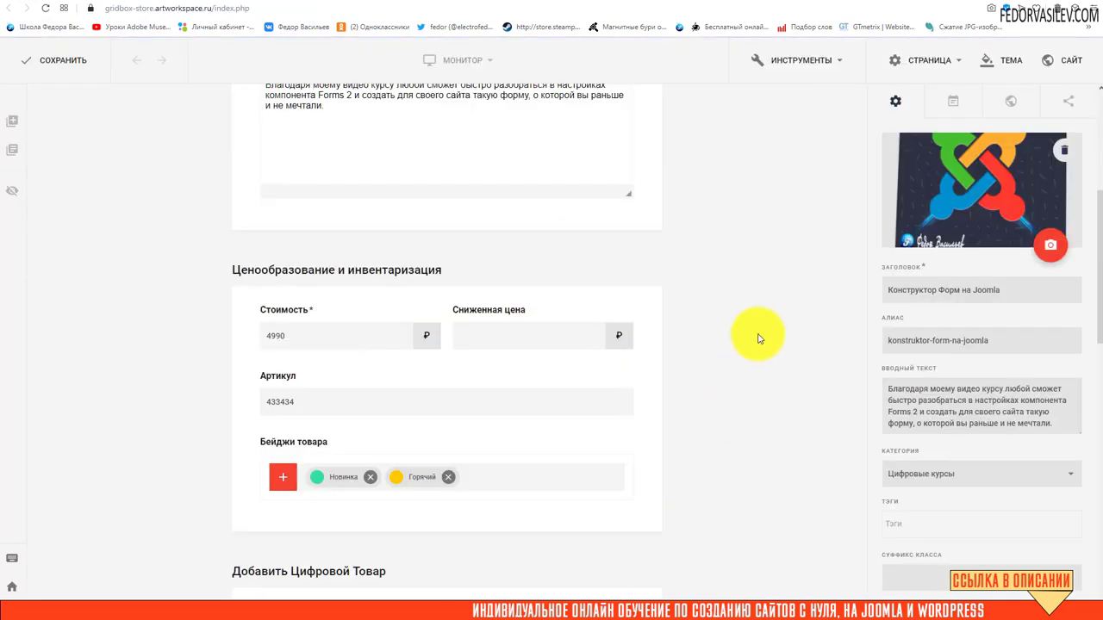
pyautogui.scroll(-4, 758, 339)
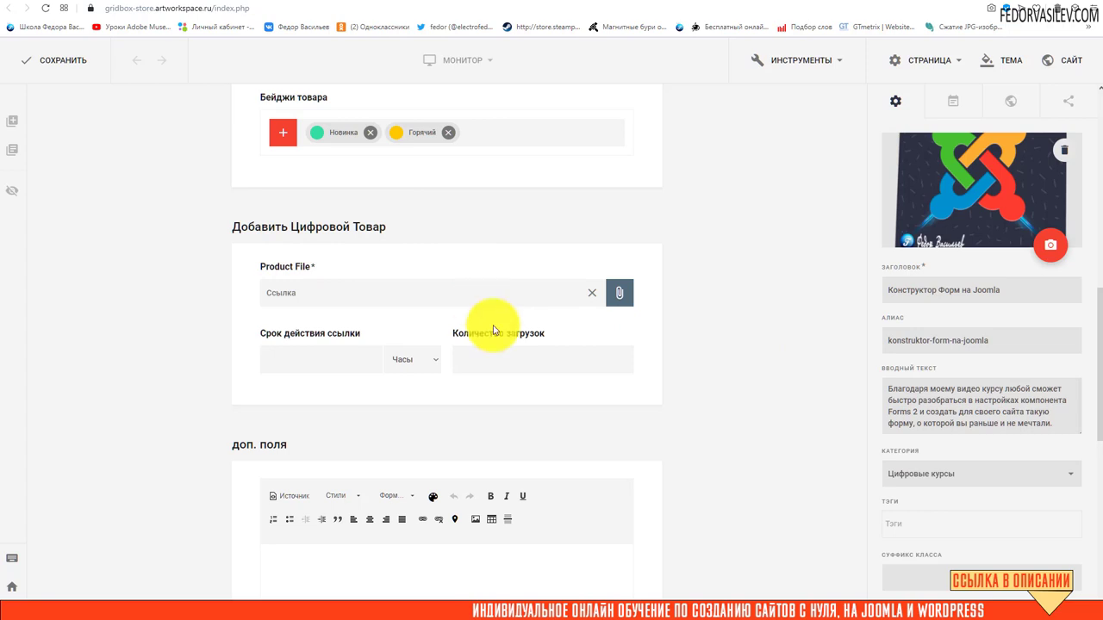
pyautogui.click(622, 295)
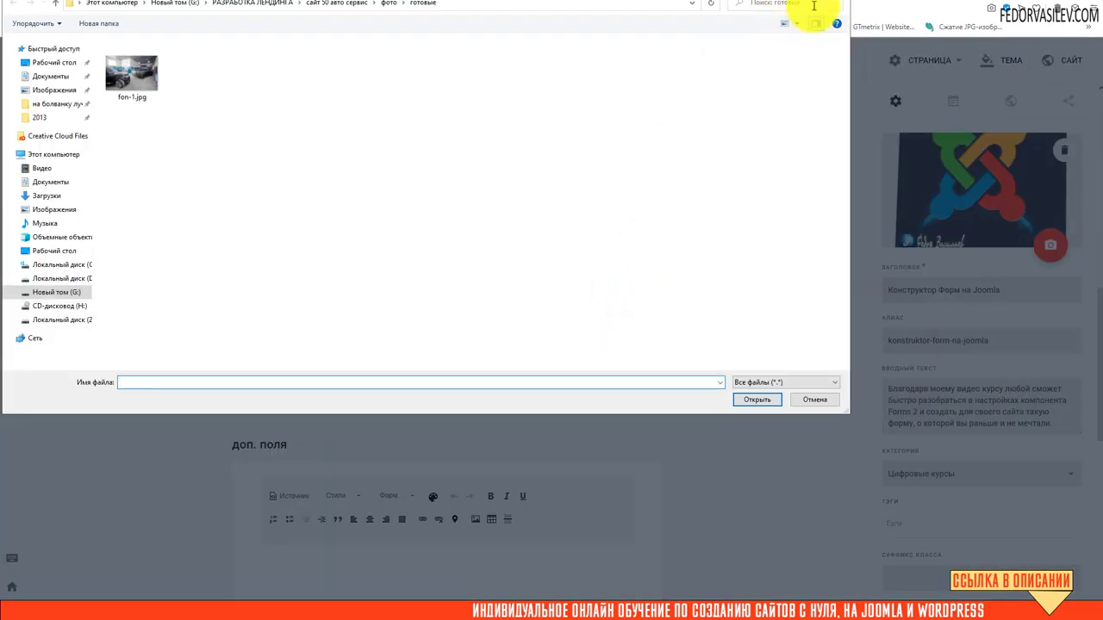
pyautogui.click(832, 3)
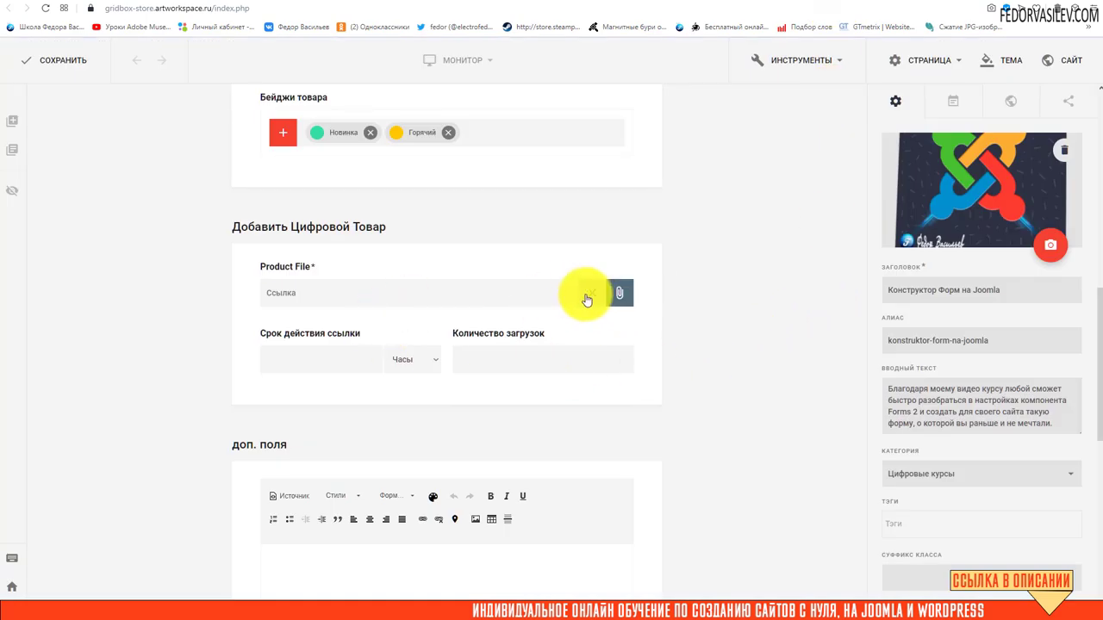
pyautogui.click(279, 292)
pyautogui.rightClick(279, 293)
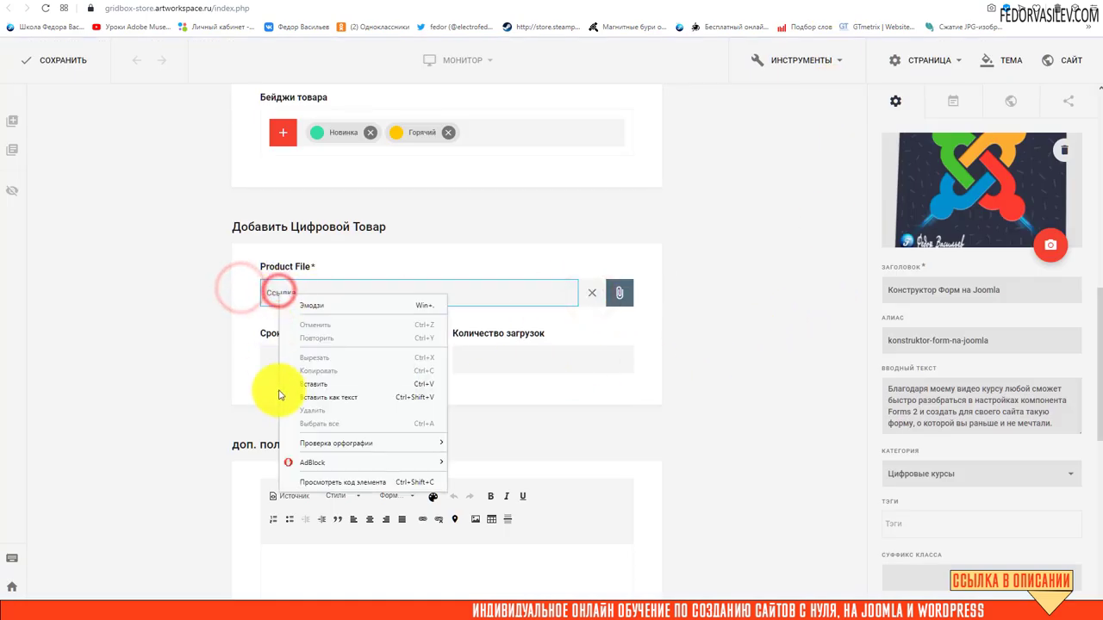
pyautogui.click(301, 377)
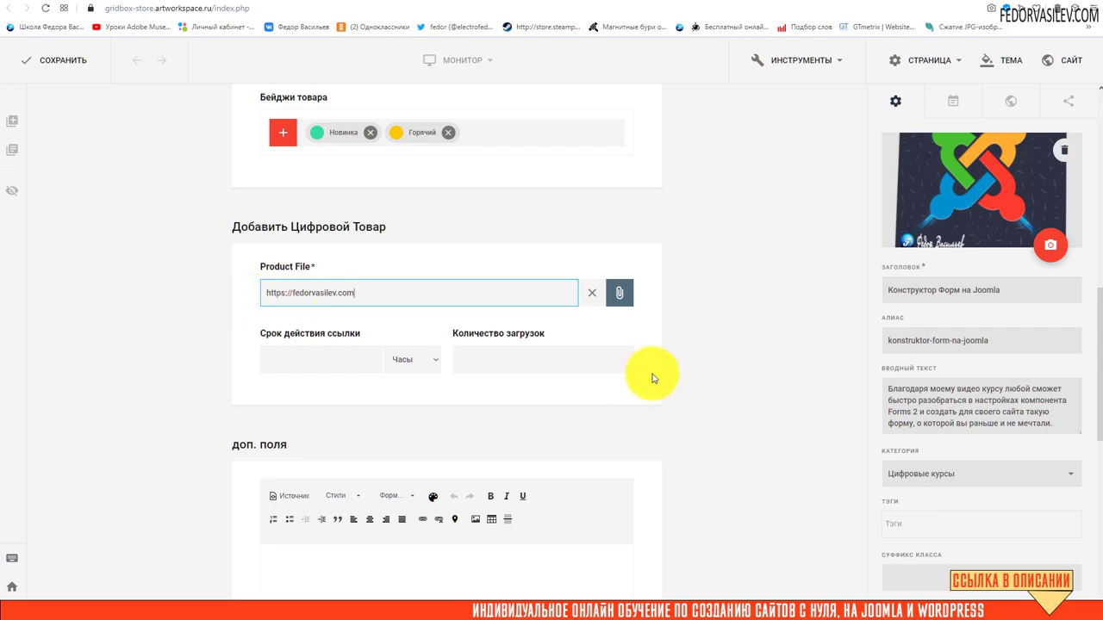
# - Select all images of the "Конструктор Форм на Joomla" product and save the product
pyautogui.scroll(5, 552, 384)
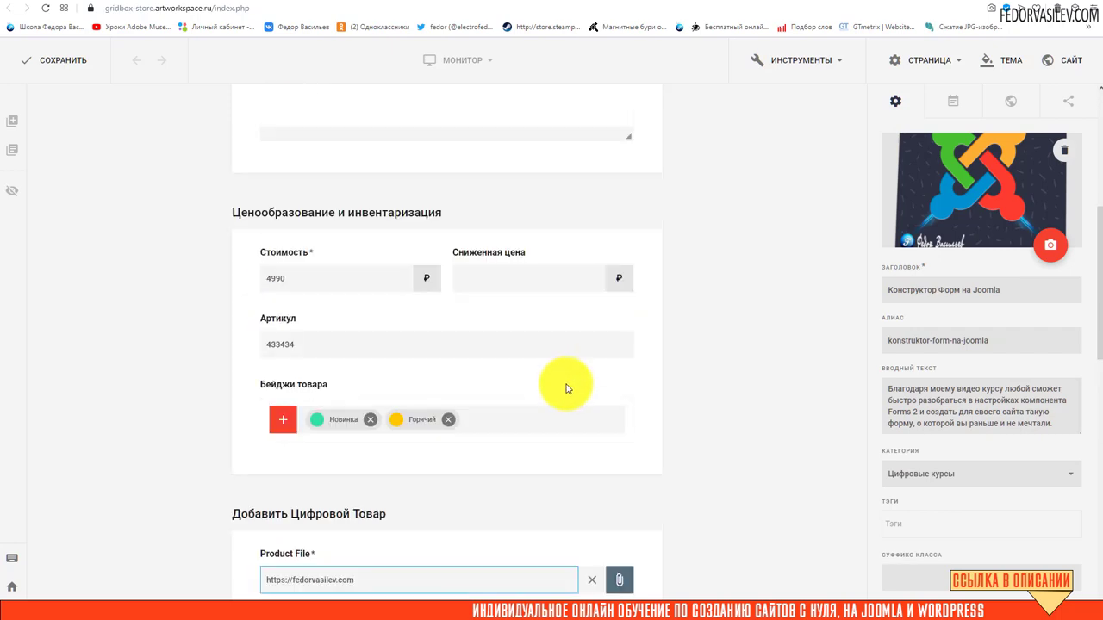
pyautogui.scroll(3, 565, 387)
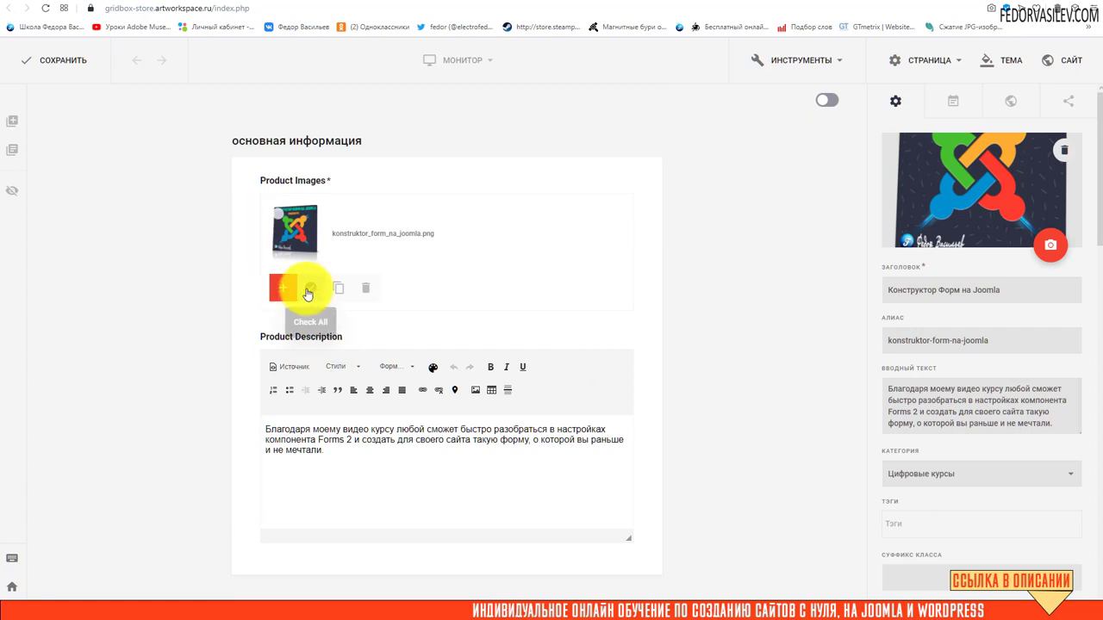
pyautogui.click(313, 290)
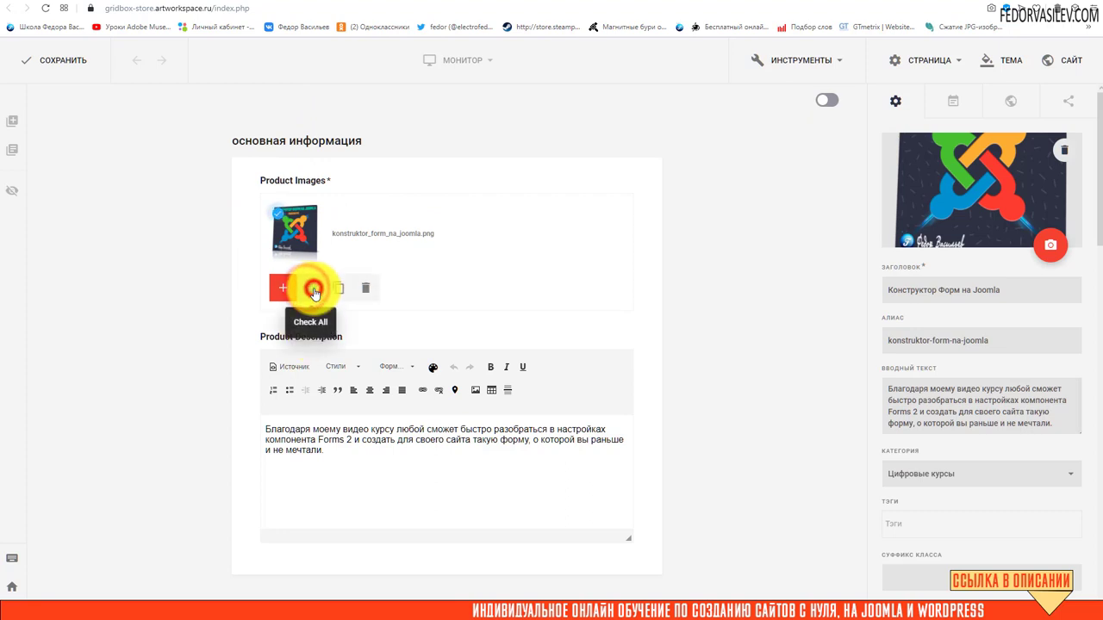
pyautogui.click(307, 293)
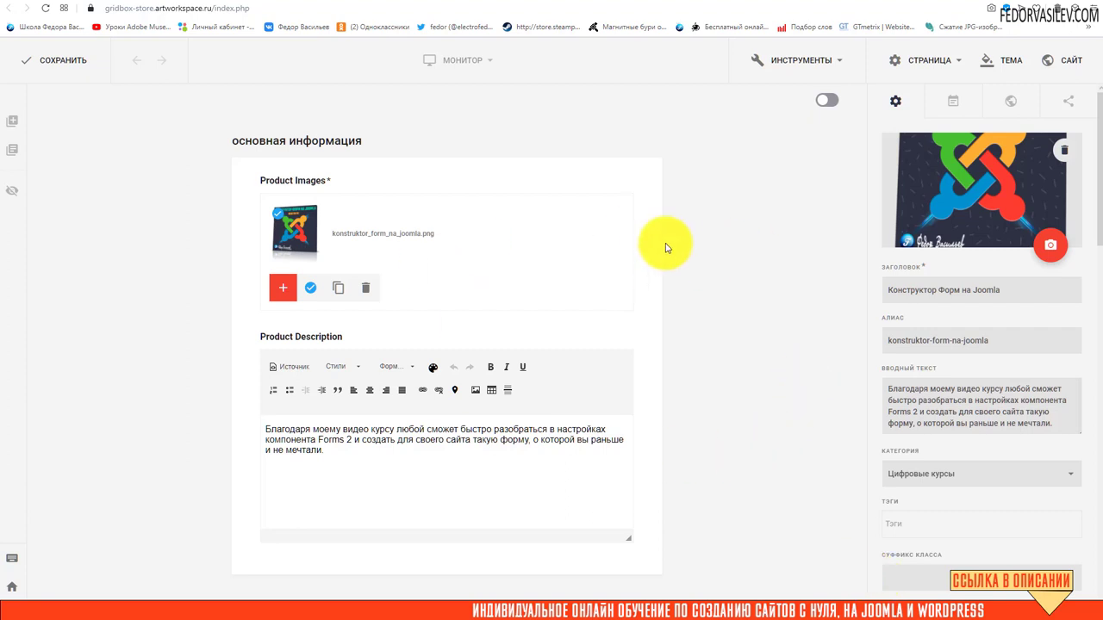
pyautogui.click(43, 62)
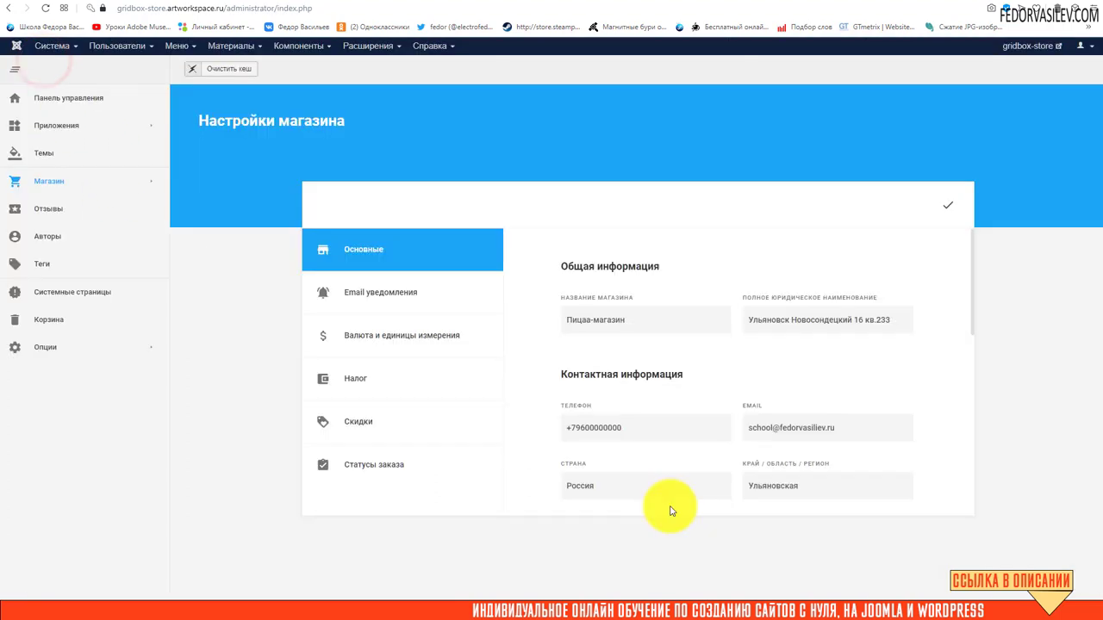
# - Review the general store settings down to the checkout section and open the Minimum Order Amount for editing
pyautogui.moveTo(94, 193)
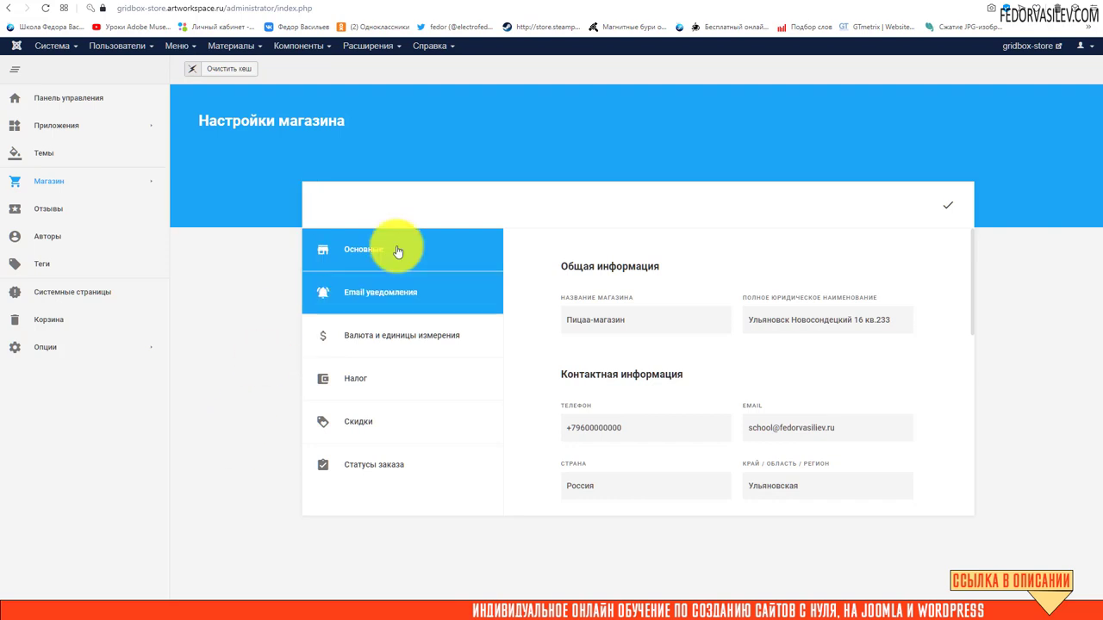
pyautogui.scroll(-3, 617, 303)
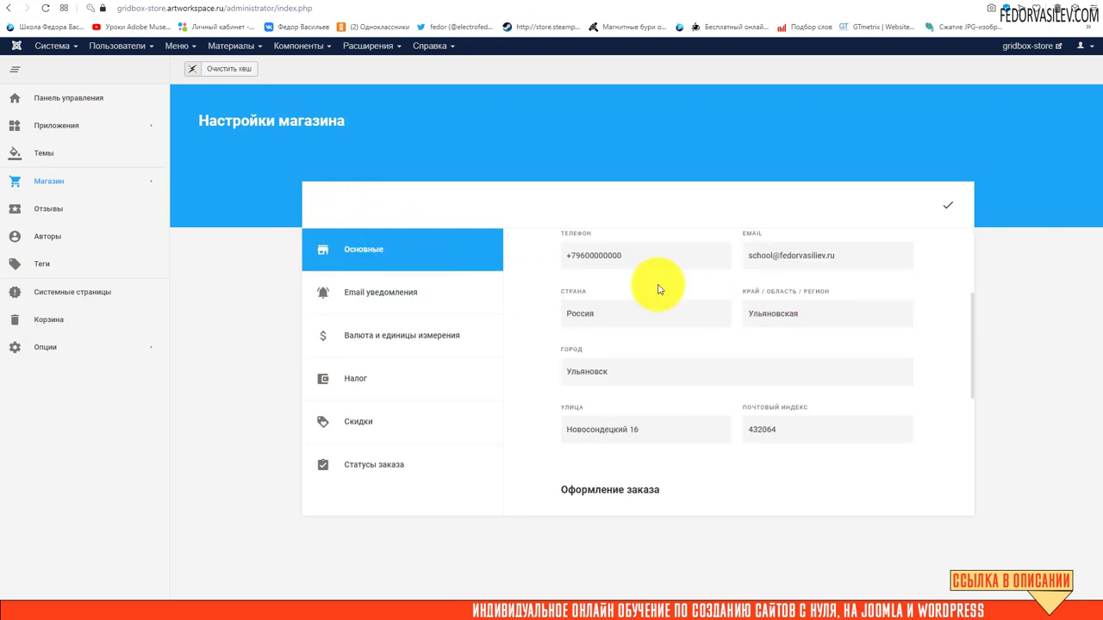
pyautogui.scroll(-2, 659, 289)
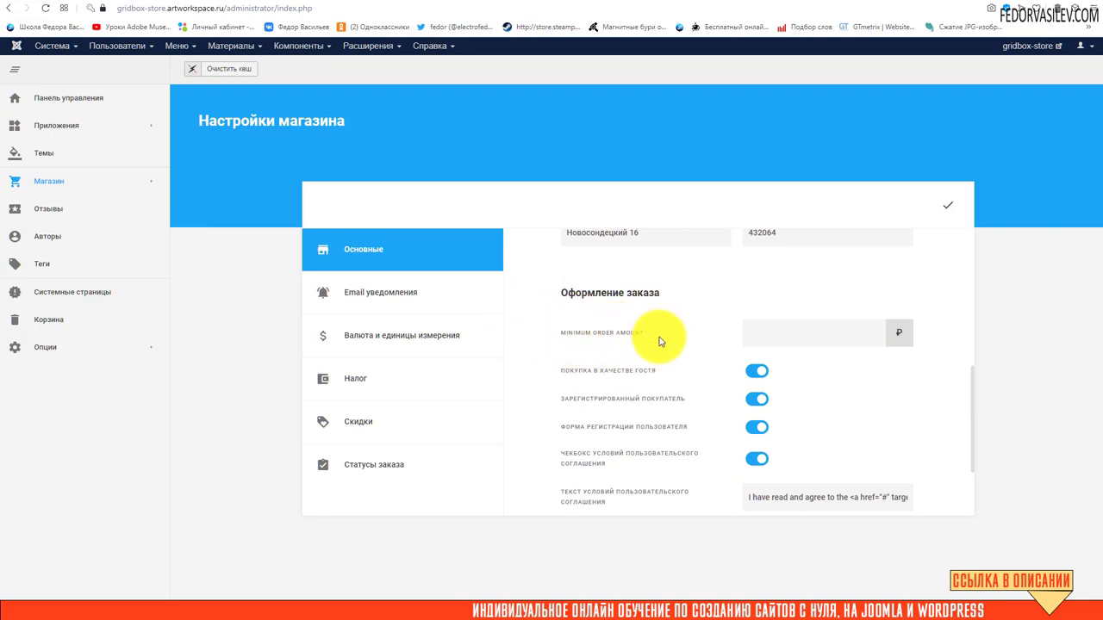
pyautogui.moveTo(657, 333); pyautogui.dragTo(561, 338)
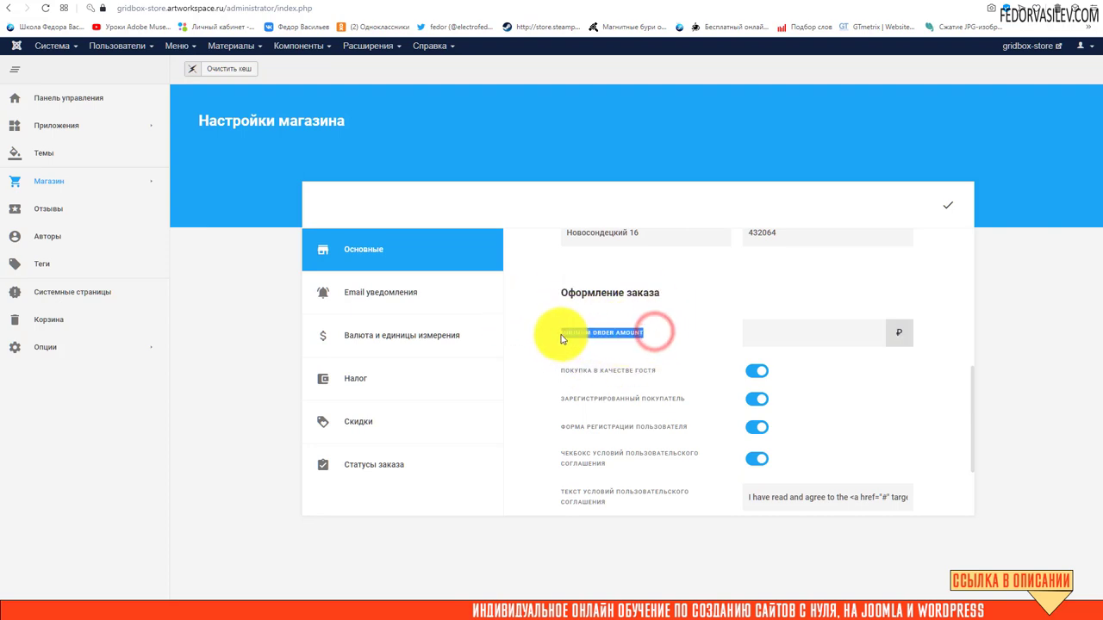
pyautogui.click(777, 332)
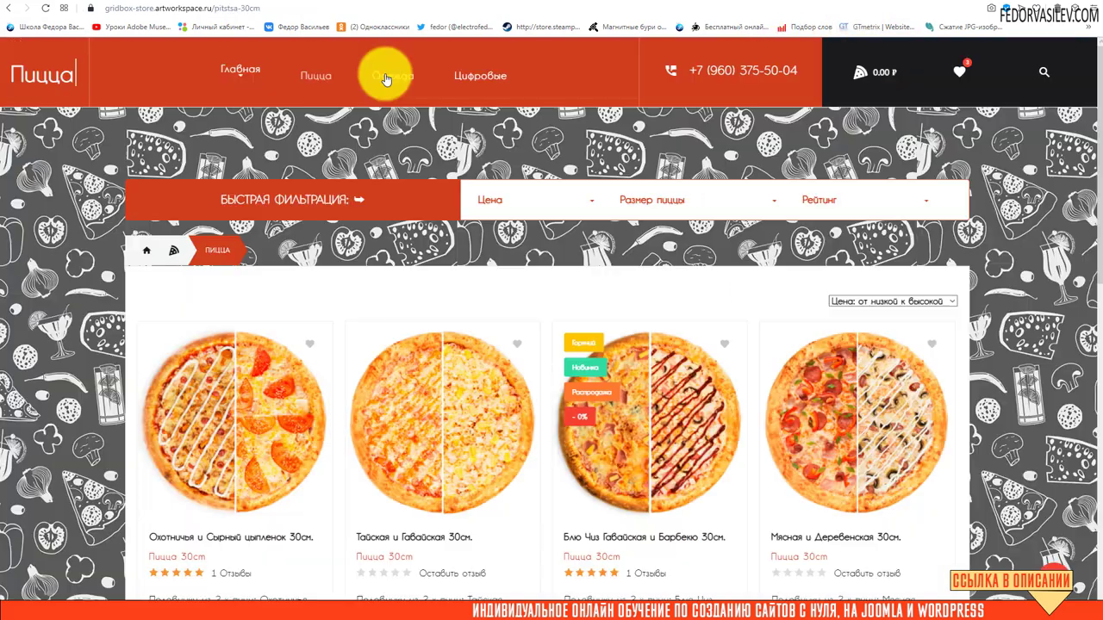
# - Check the prices of the digital courses in the storefront's "Цифровые" section and return to the store settings
pyautogui.click(468, 82)
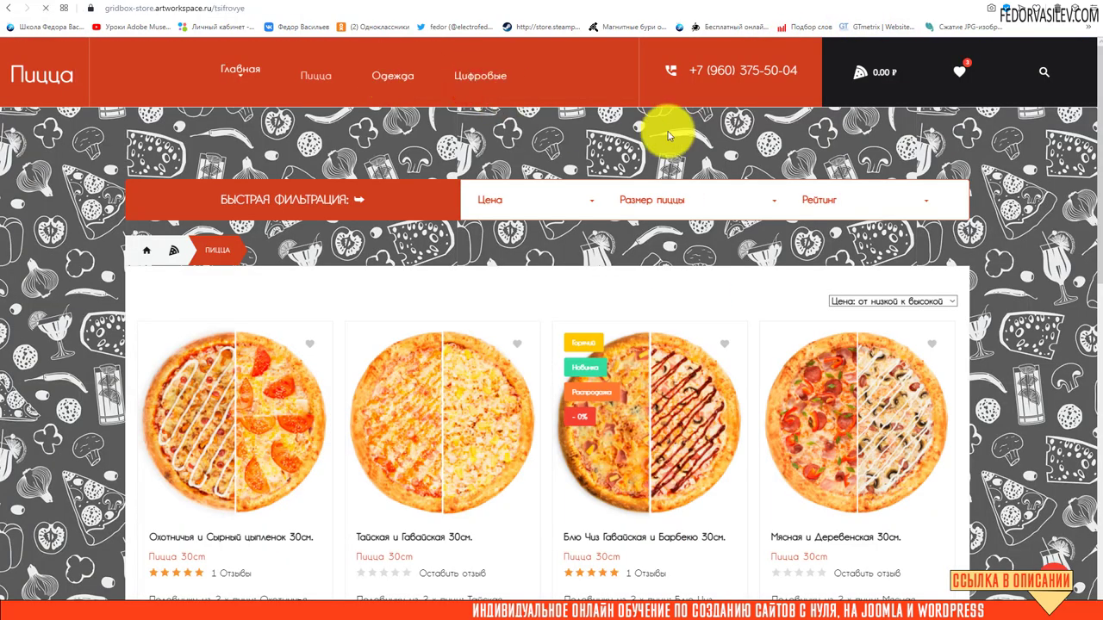
pyautogui.scroll(-1, 664, 202)
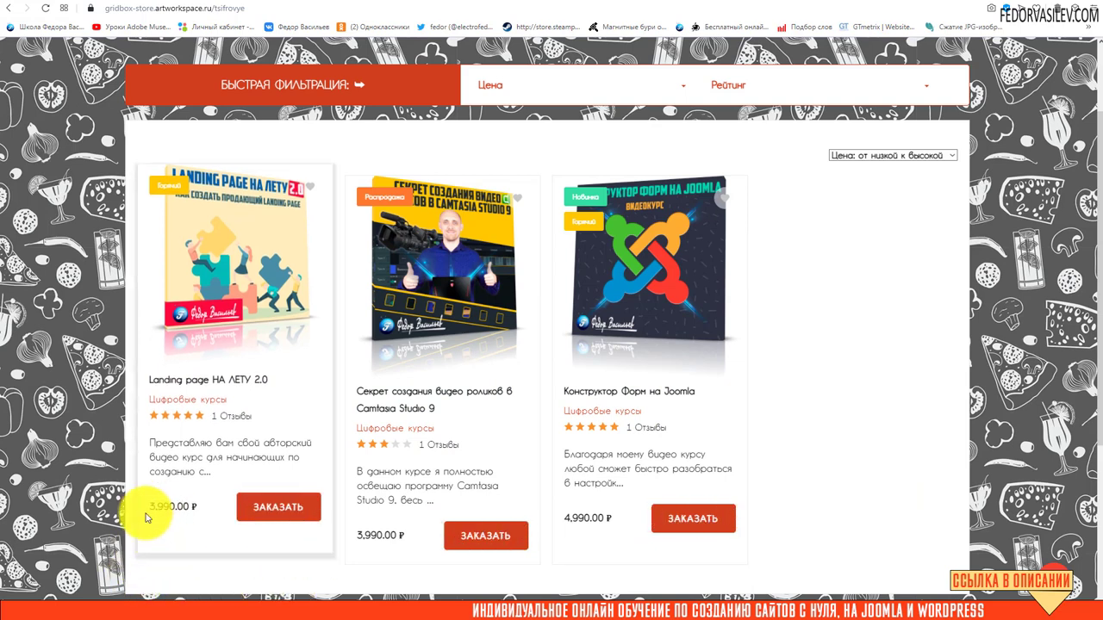
pyautogui.click(807, 22)
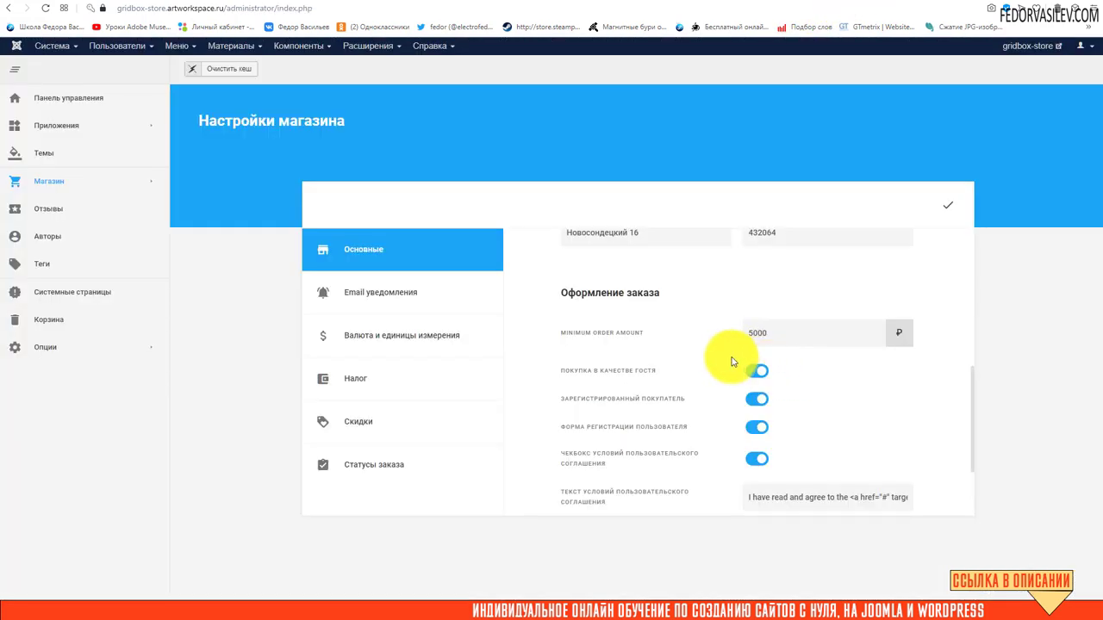
# - Set the Minimum Order Amount to 5000 ₽ and save the store settings
pyautogui.press('BackSpace')
pyautogui.press('BackSpace')
pyautogui.press('BackSpace')
pyautogui.press('BackSpace')
pyautogui.write('5000')
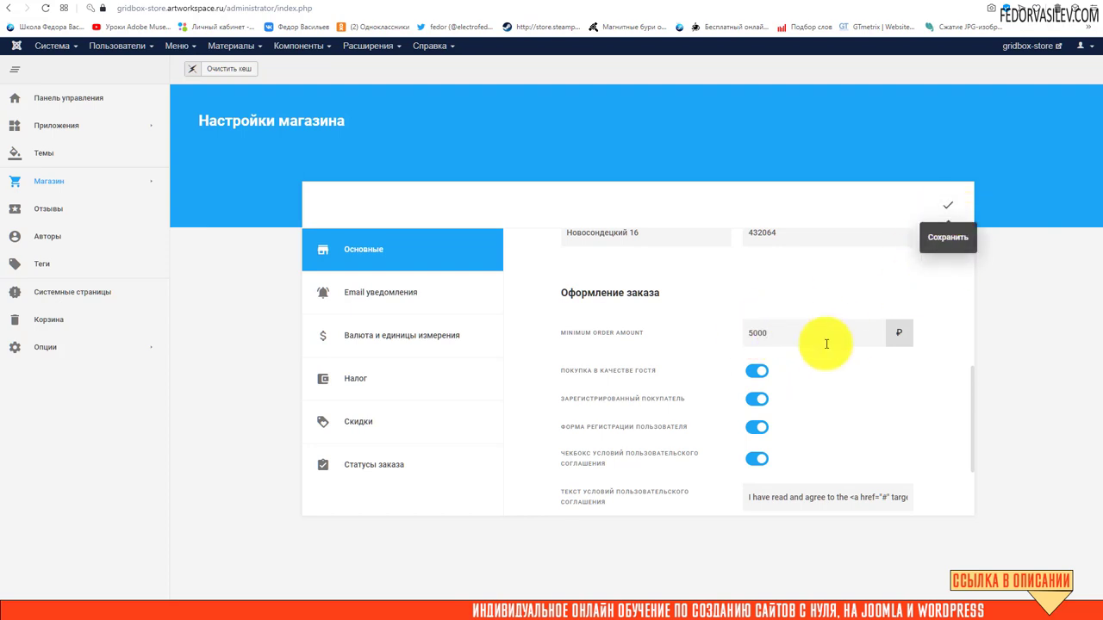
pyautogui.click(948, 205)
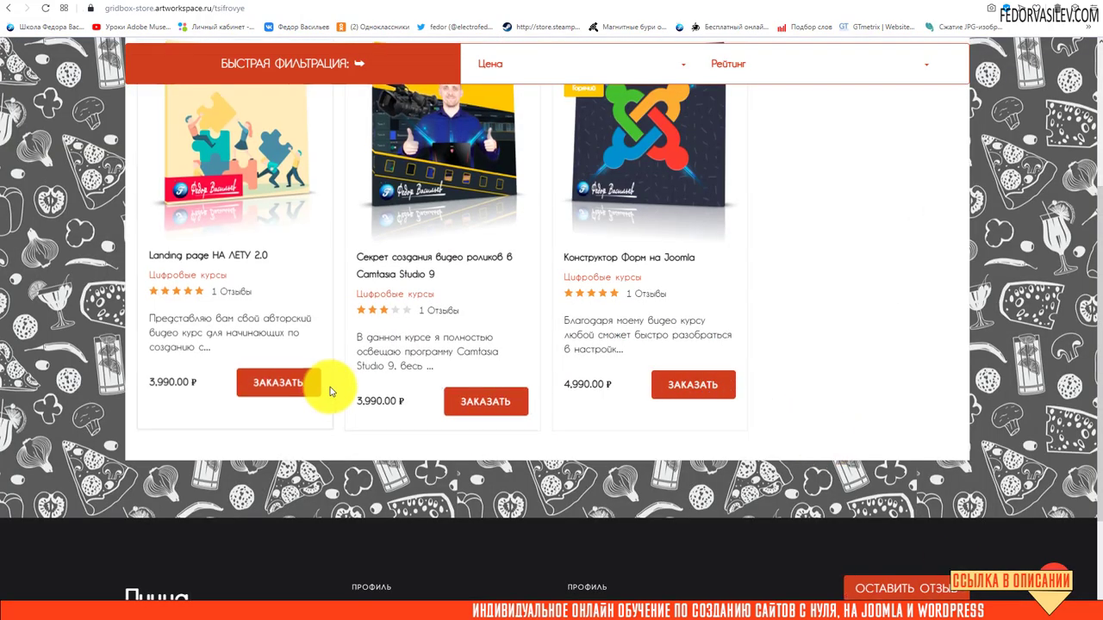
# - Test the order minimum by adding the course "Landing page НА ЛЕТУ 2.0" to the cart, and return to the course list
pyautogui.scroll(1, 305, 405)
pyautogui.click(275, 498)
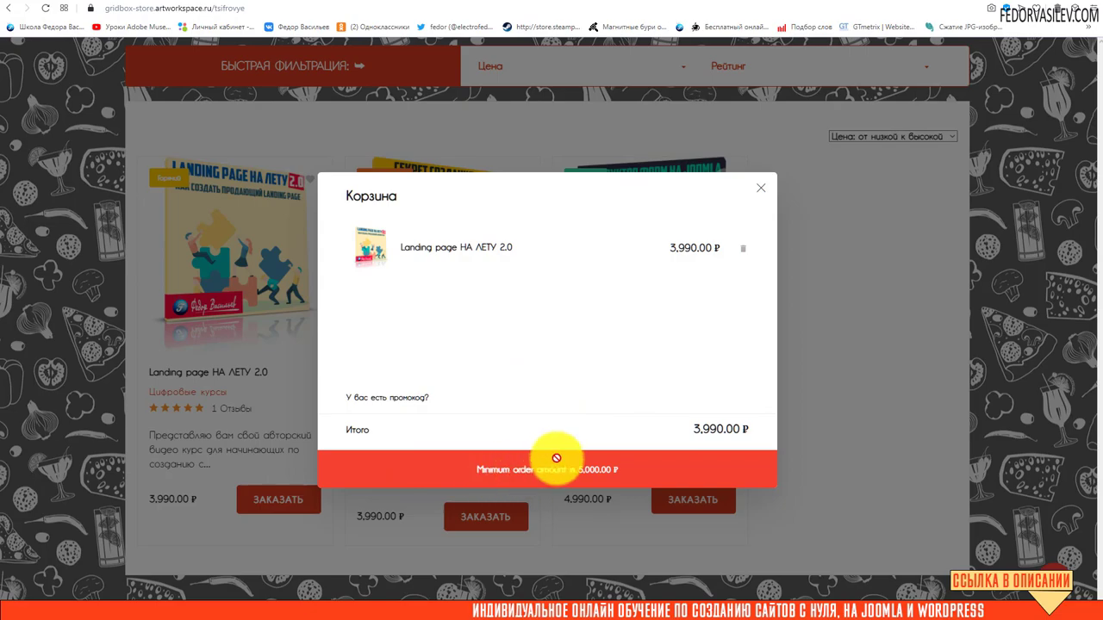
pyautogui.click(763, 192)
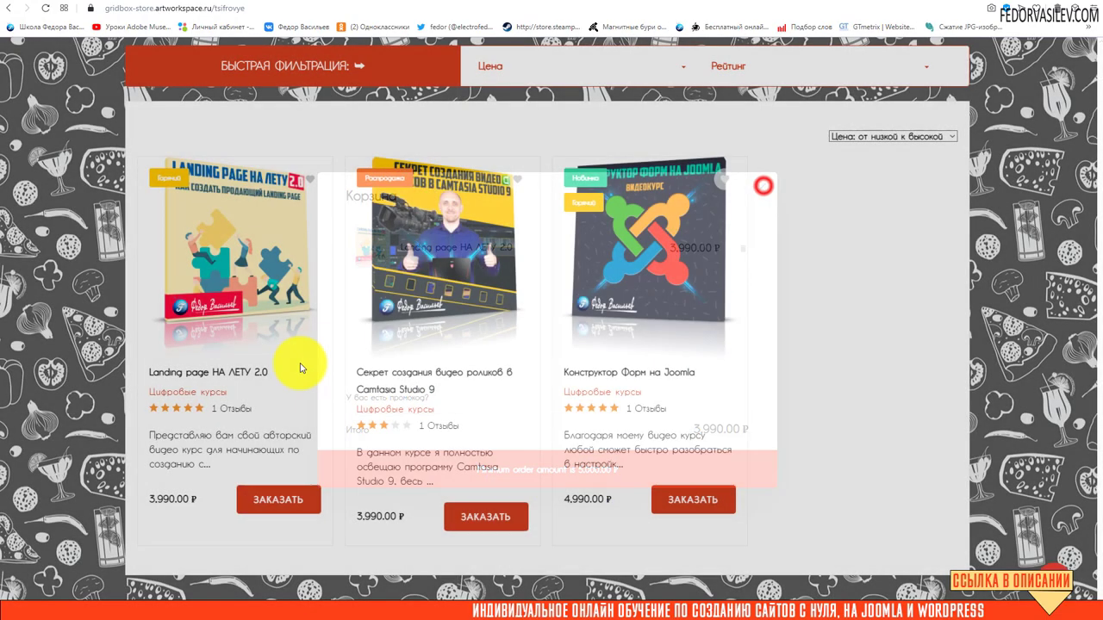
pyautogui.scroll(-3, 896, 316)
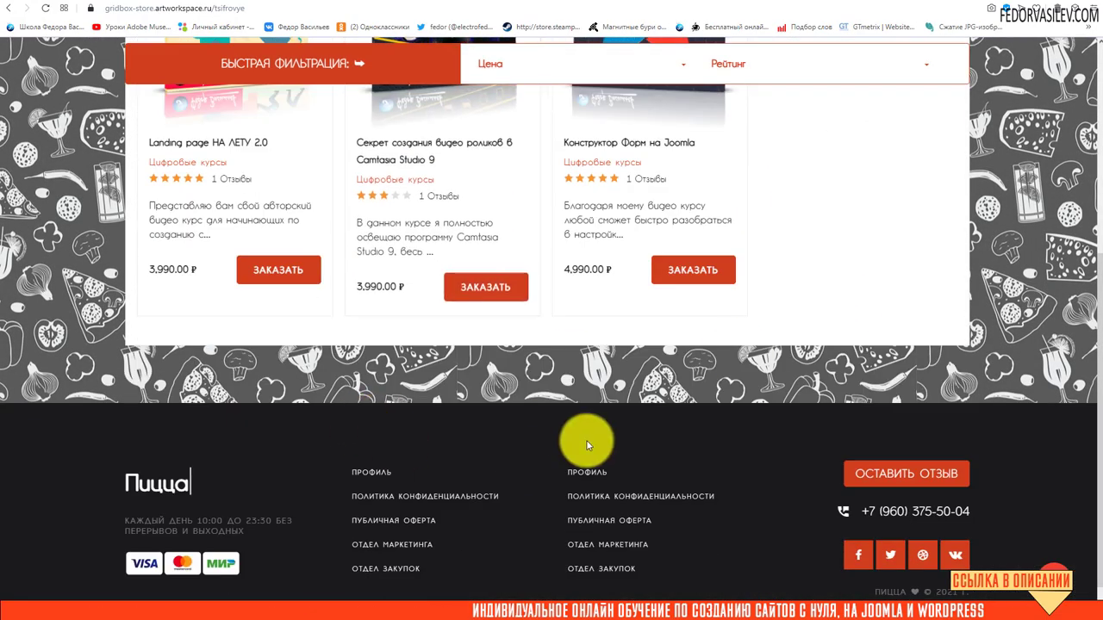
pyautogui.scroll(3, 431, 377)
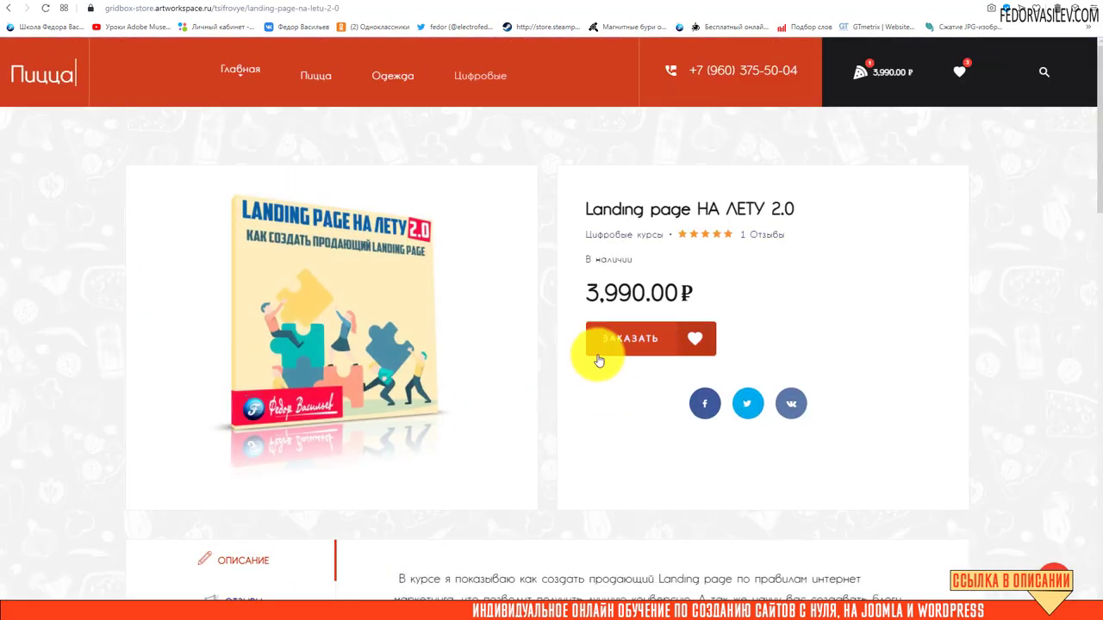
# - Test the order minimum with one course in the cart, add "Секрет создания видео роликов в Camtasia Studio 9" and start the checkout
pyautogui.click(621, 339)
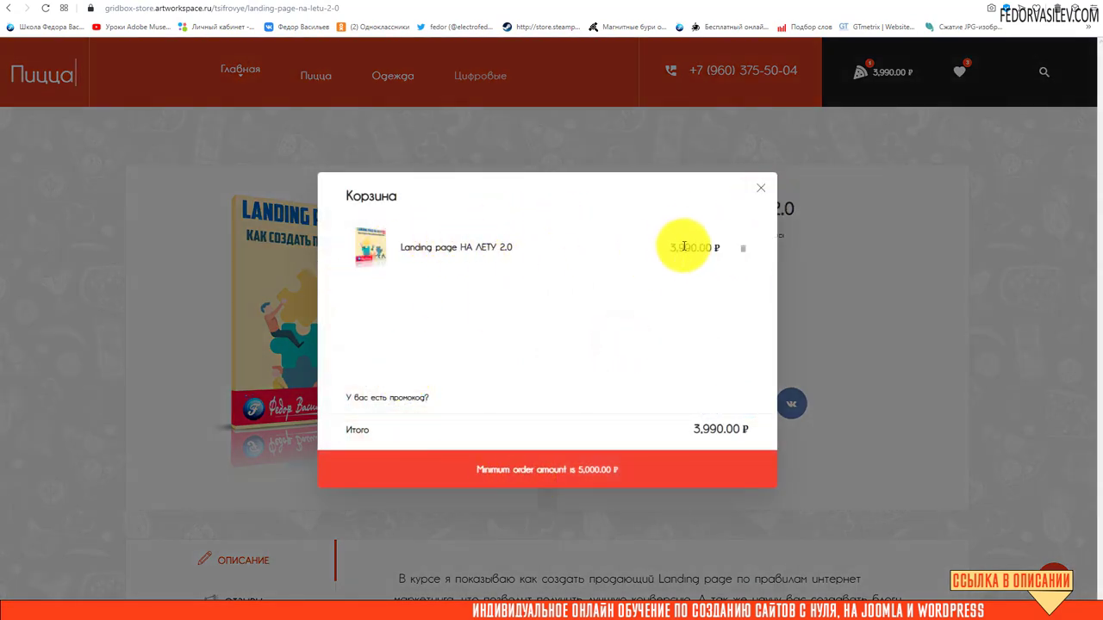
pyautogui.click(761, 190)
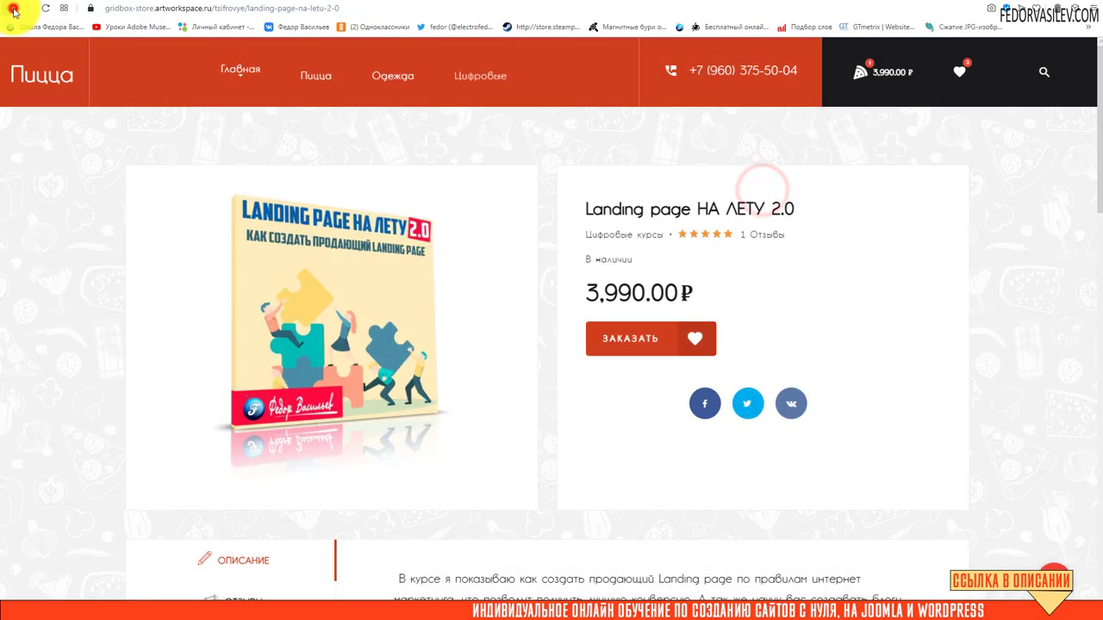
pyautogui.click(9, 8)
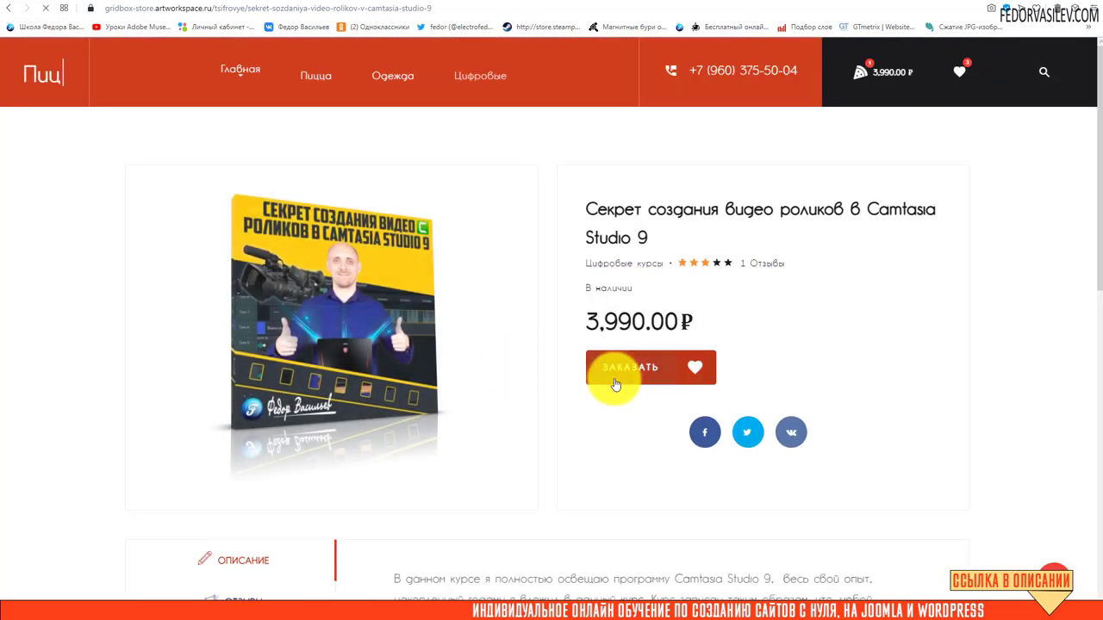
pyautogui.click(617, 369)
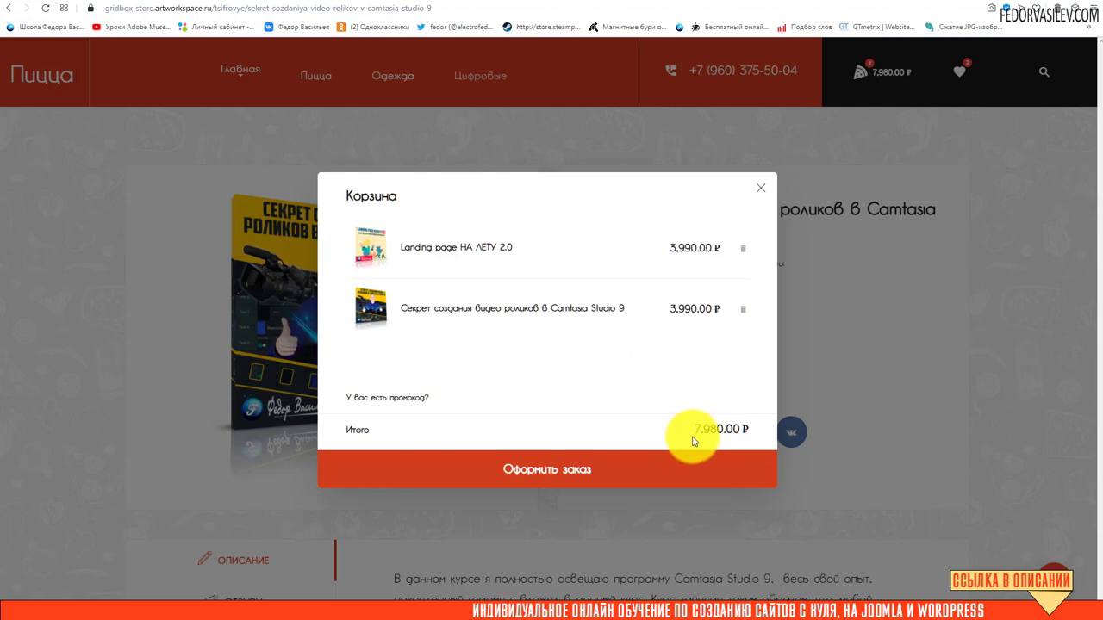
pyautogui.click(520, 473)
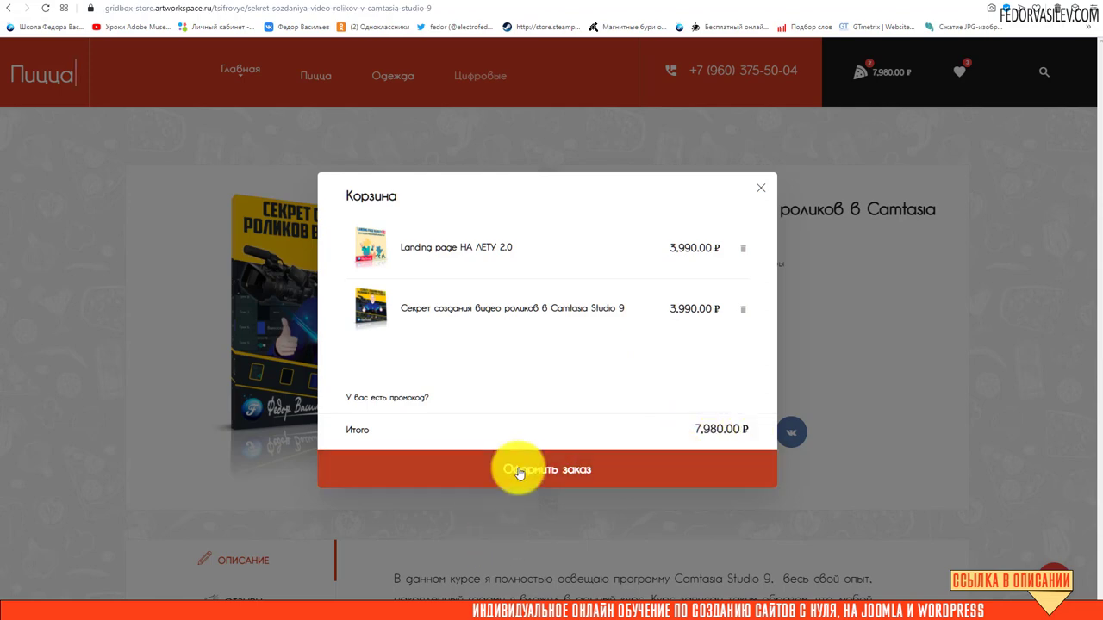
pyautogui.click(524, 475)
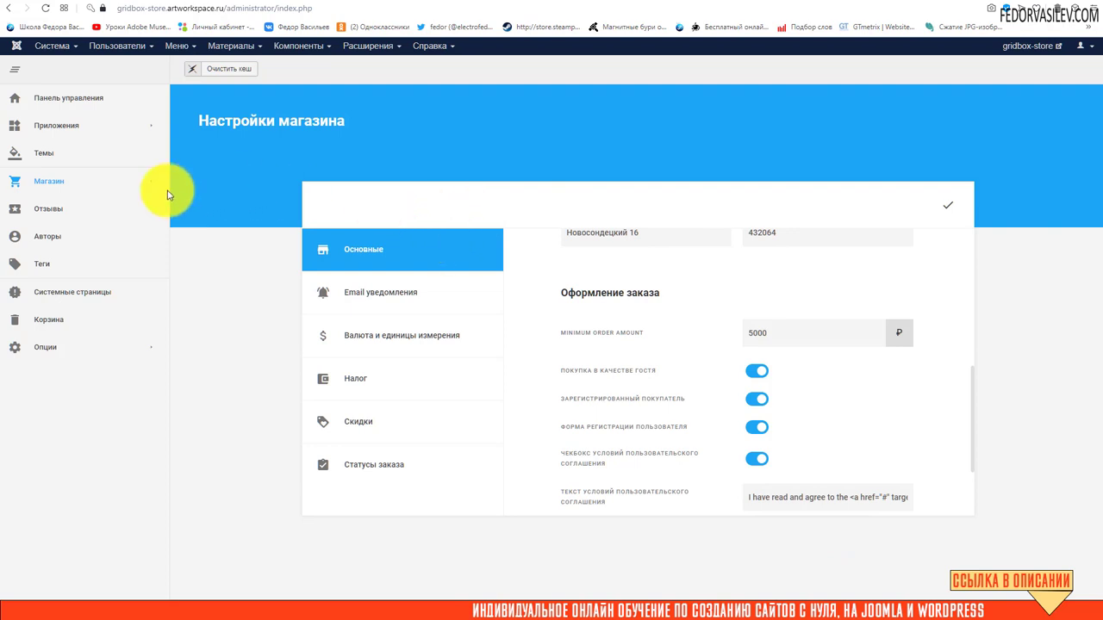
# - Open the post layout of the "продажа цифровых товаров" application in the page editor
pyautogui.moveTo(74, 127)
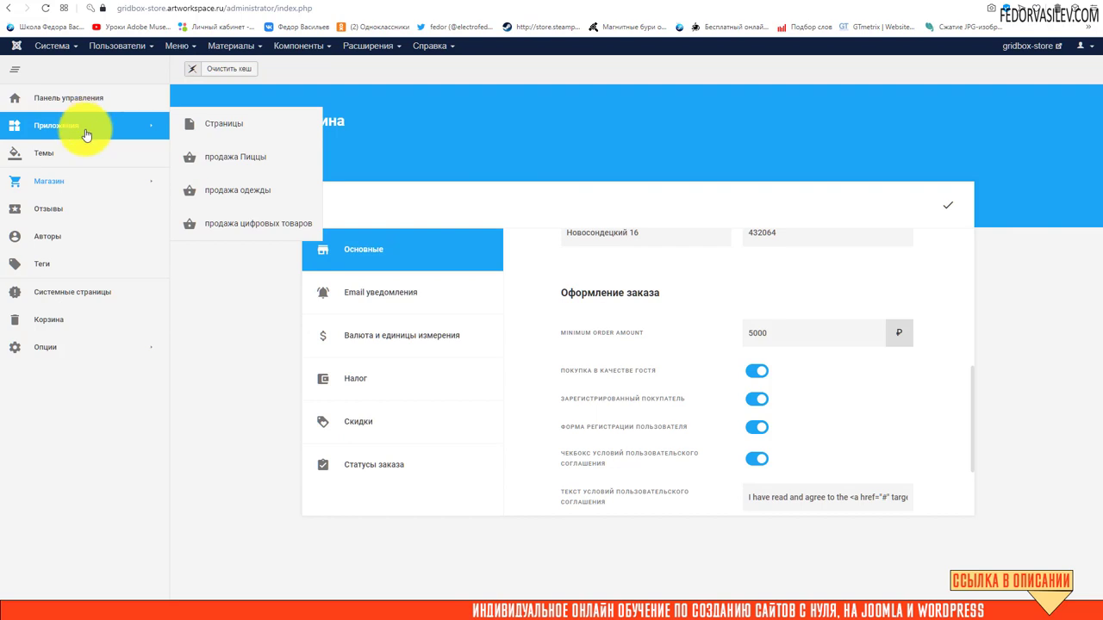
pyautogui.click(231, 127)
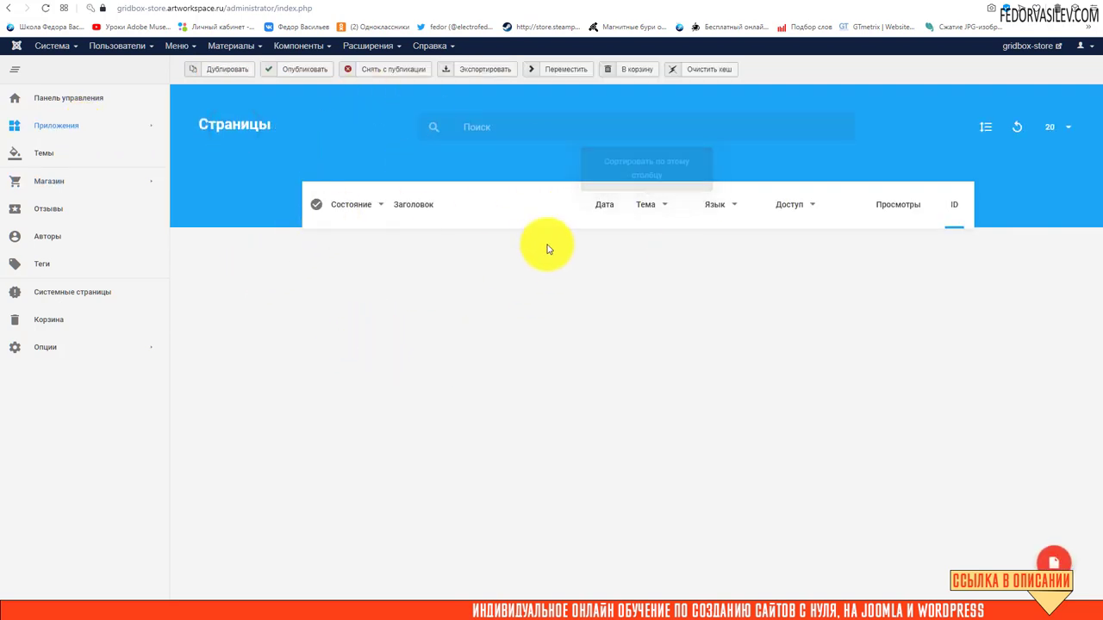
pyautogui.moveTo(90, 127)
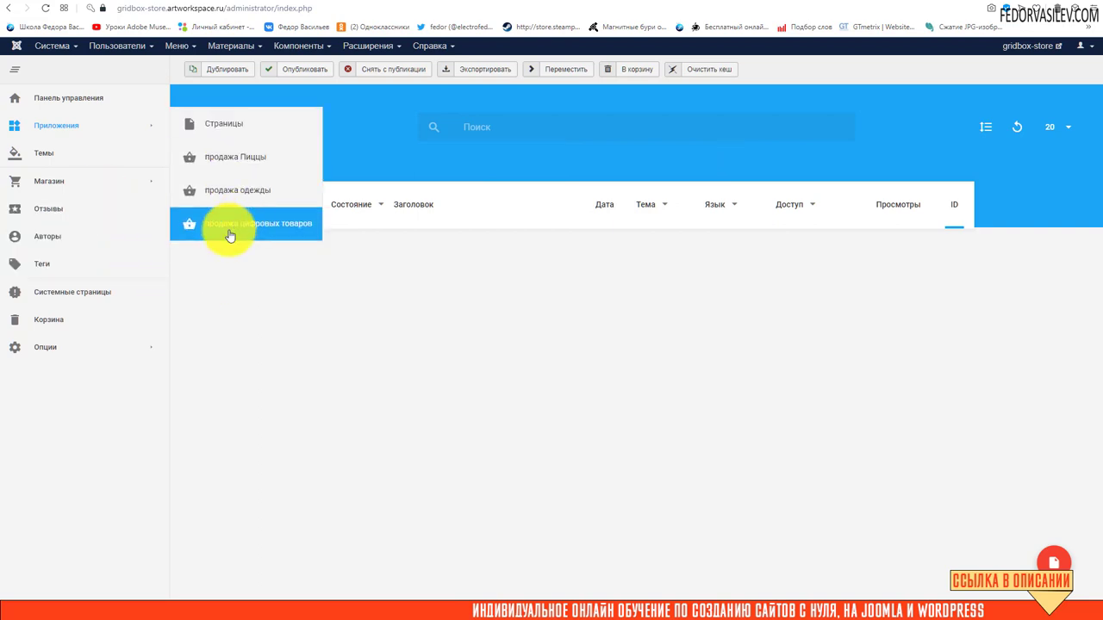
pyautogui.click(229, 233)
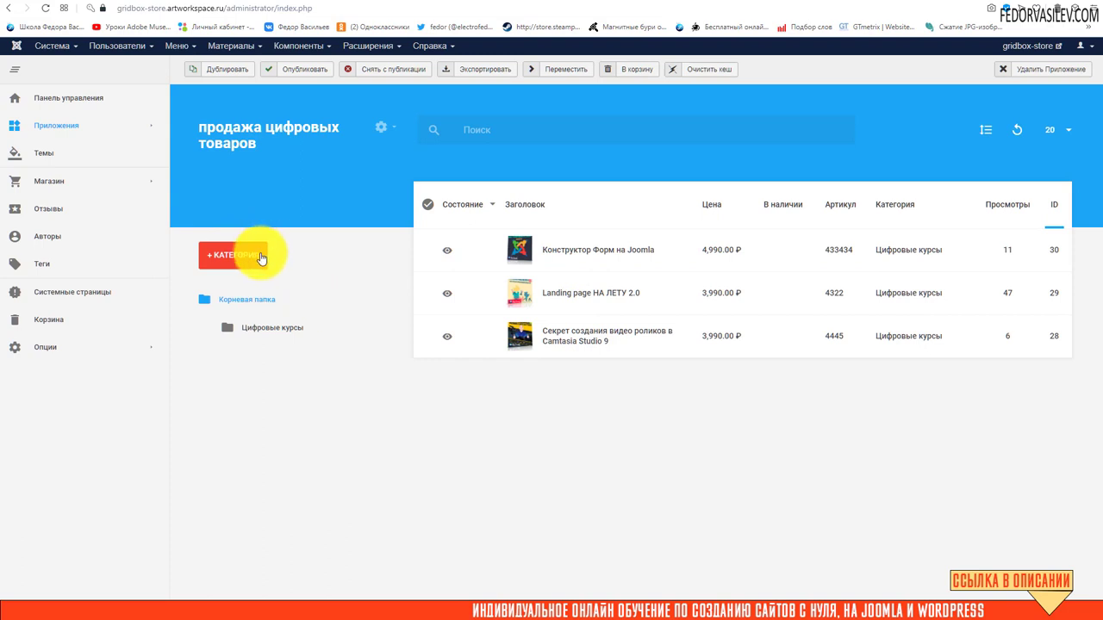
pyautogui.click(376, 130)
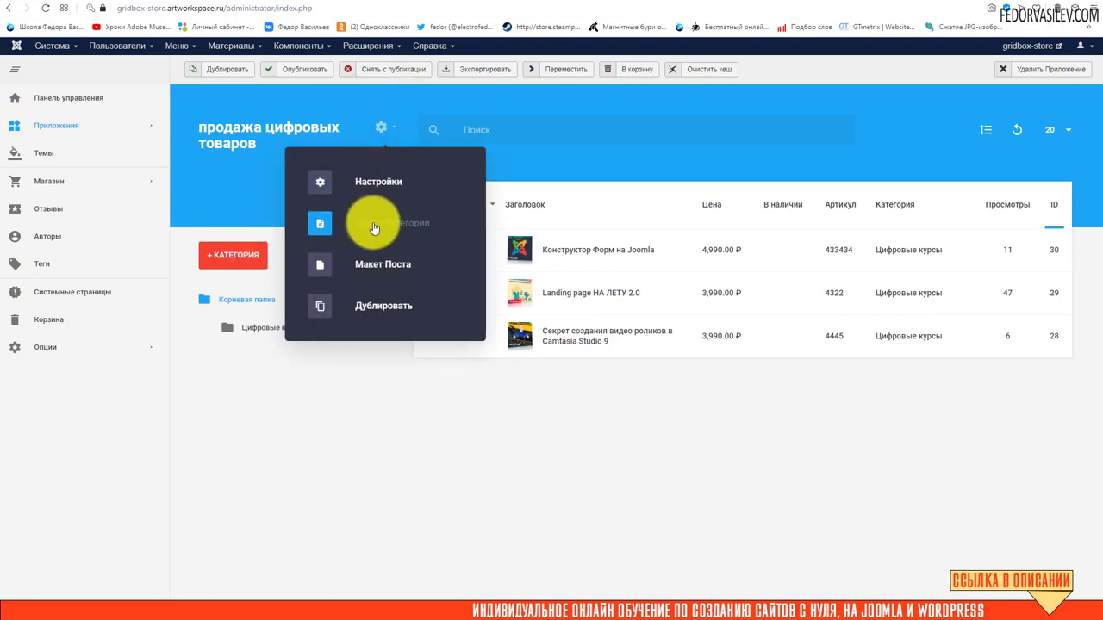
pyautogui.click(392, 265)
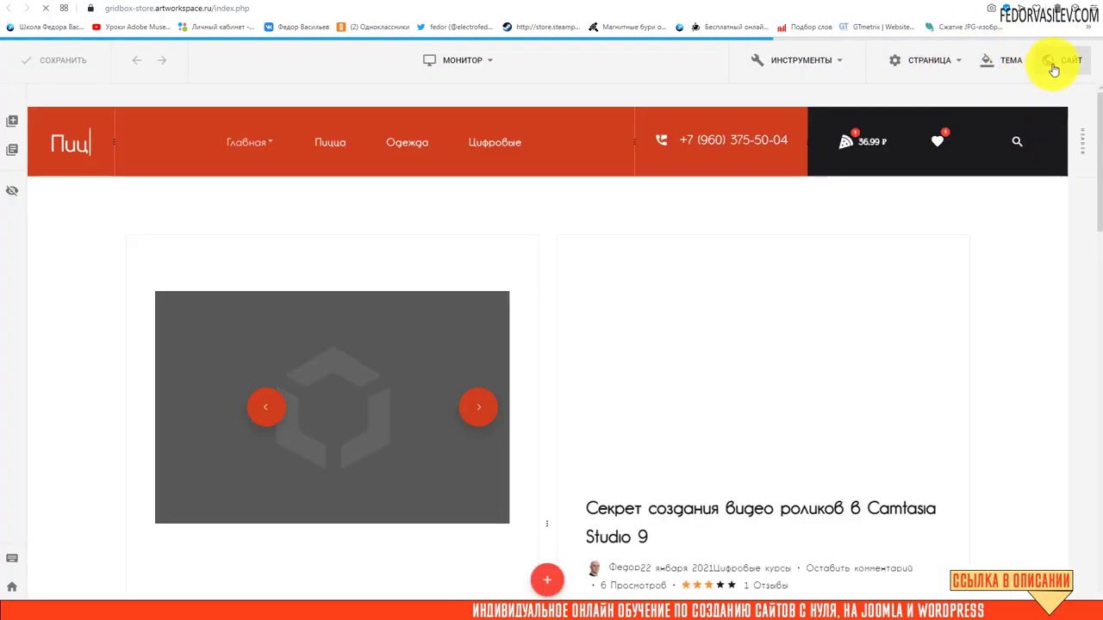
# - Enable image compression on upload in the Media Manager section of the site settings
pyautogui.click(1052, 67)
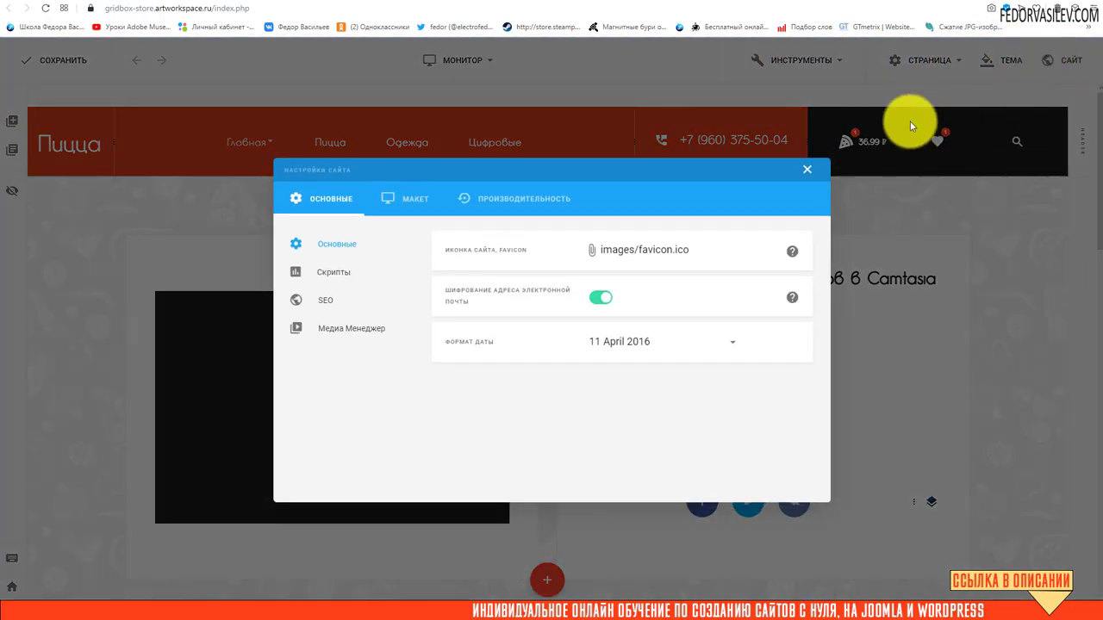
pyautogui.click(911, 103)
pyautogui.click(1067, 65)
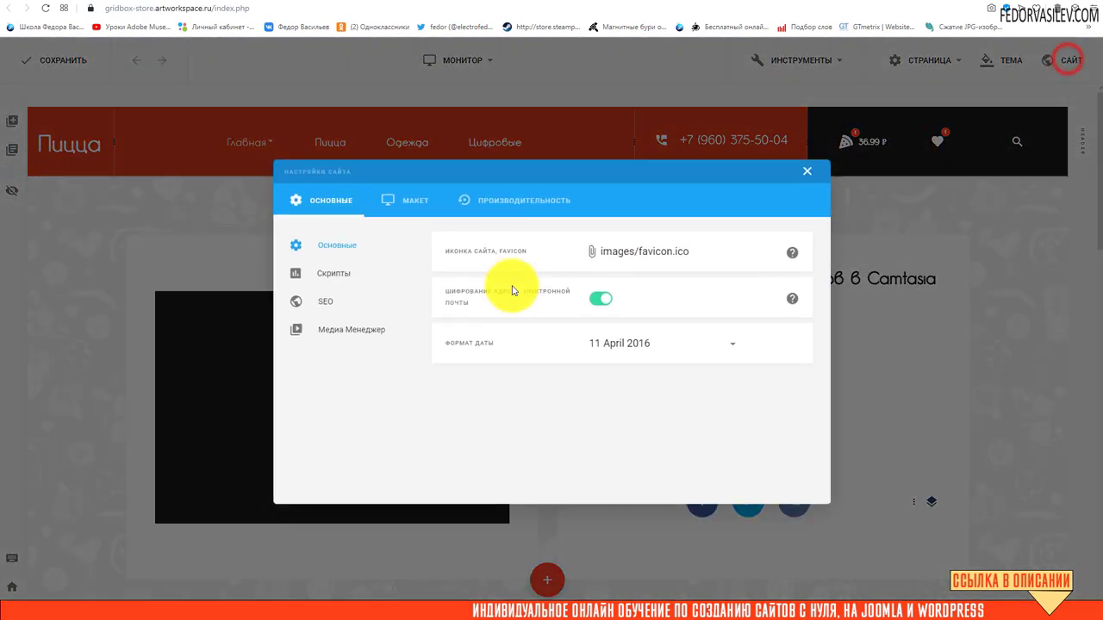
pyautogui.click(328, 328)
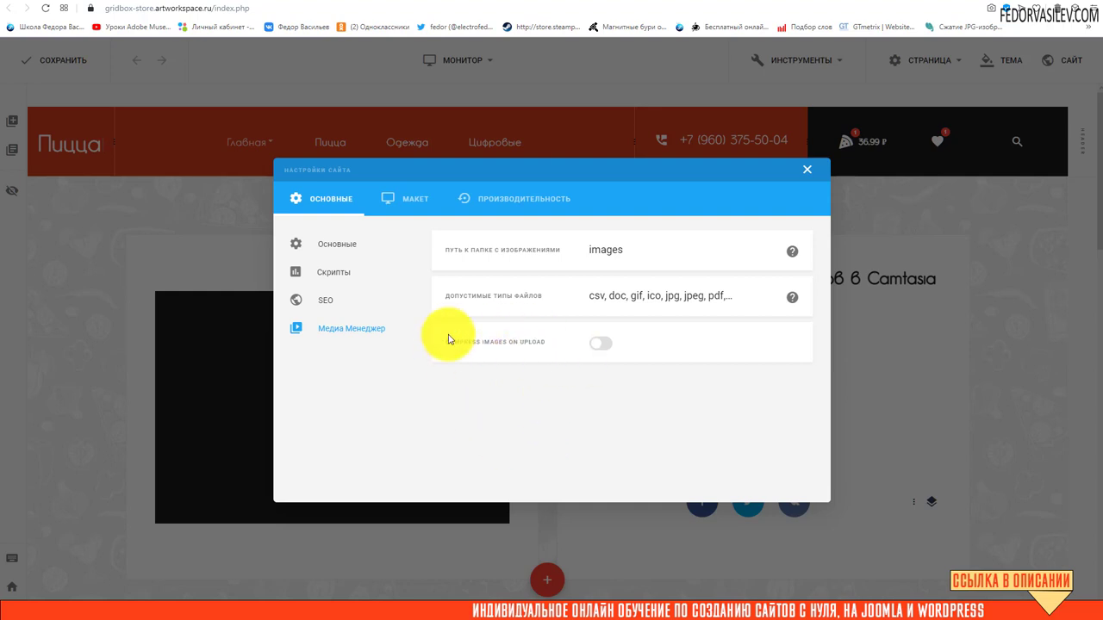
pyautogui.click(604, 349)
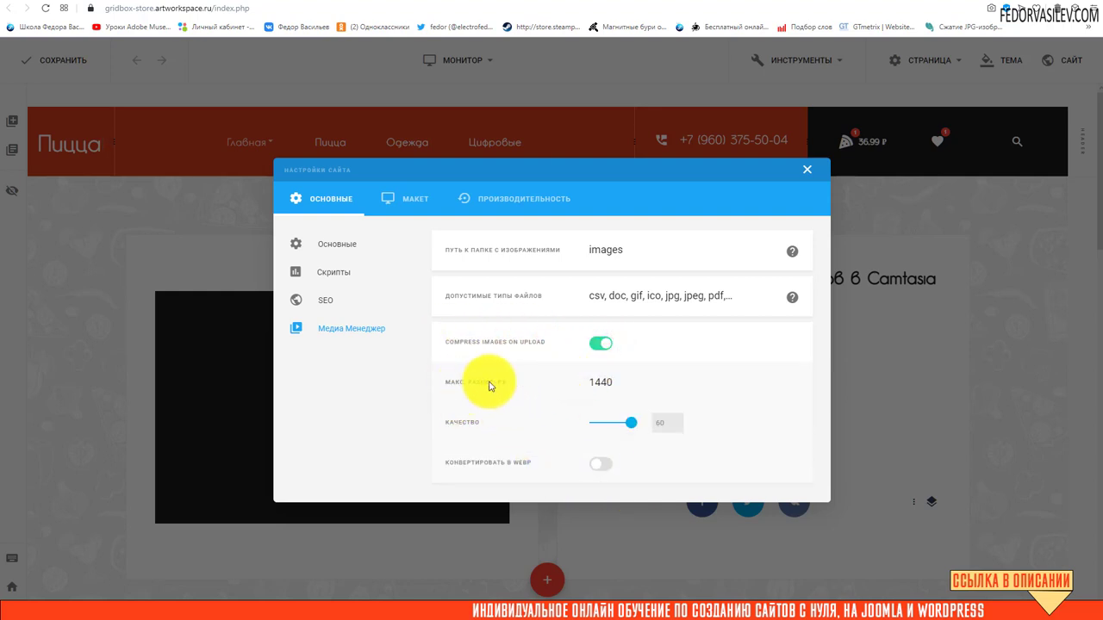
# - Set the upload compression quality to 80 and enable conversion of uploaded images to WebP
pyautogui.doubleClick(613, 381)
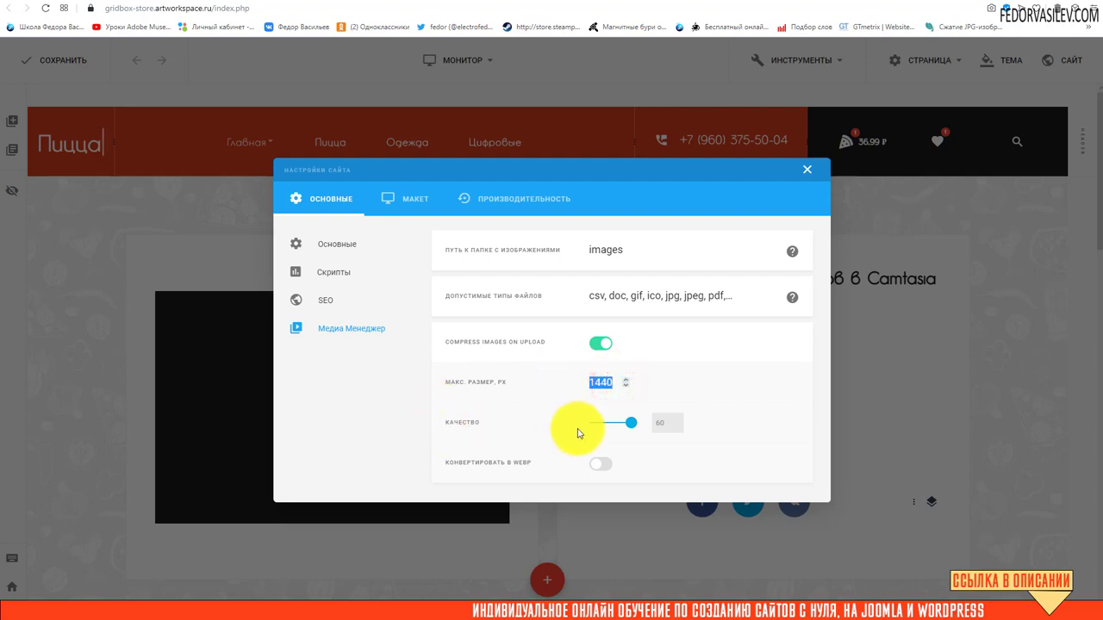
pyautogui.click(665, 422)
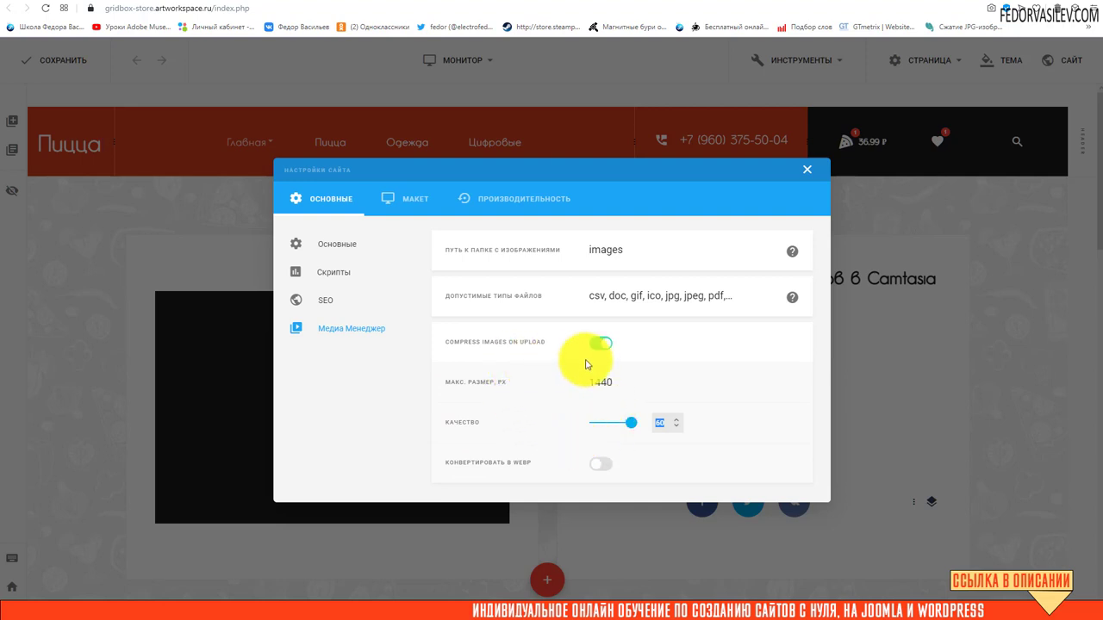
pyautogui.click(676, 428)
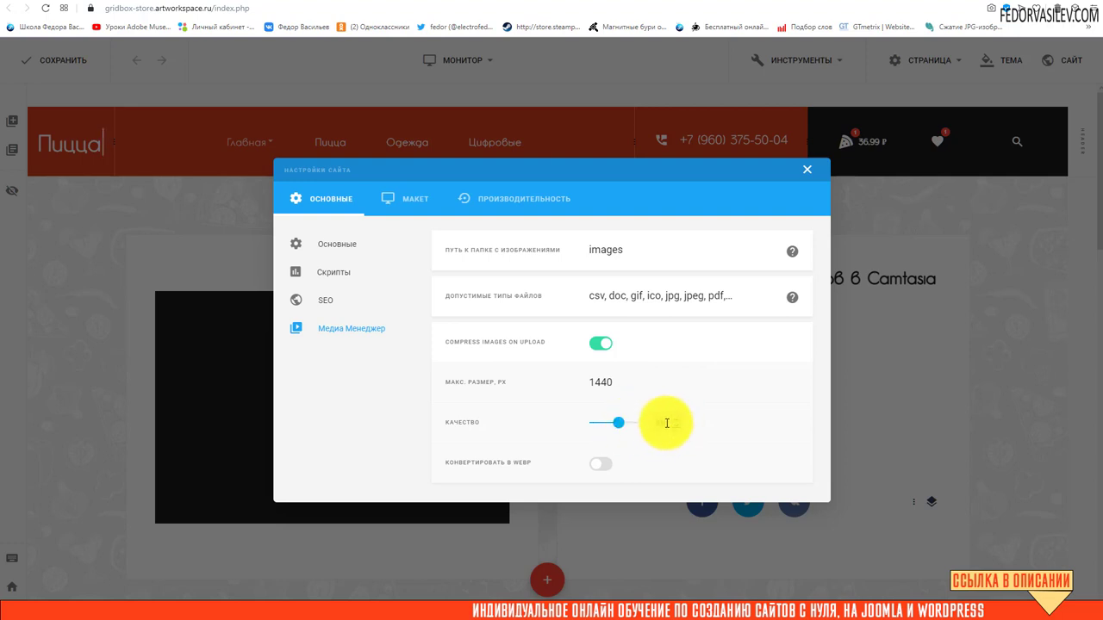
pyautogui.click(666, 423)
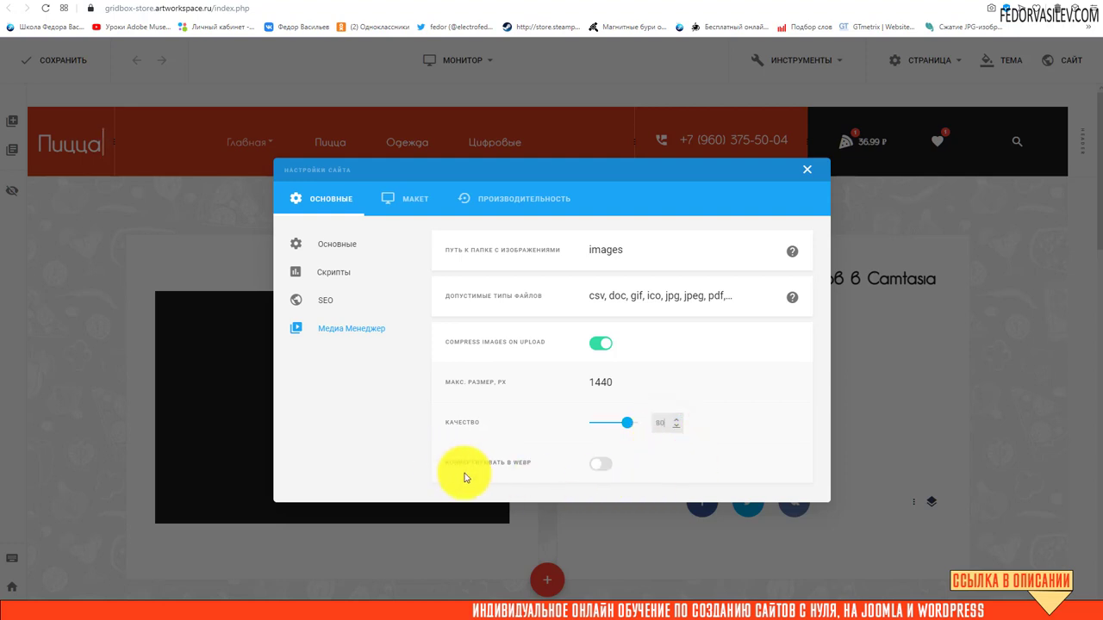
pyautogui.click(603, 464)
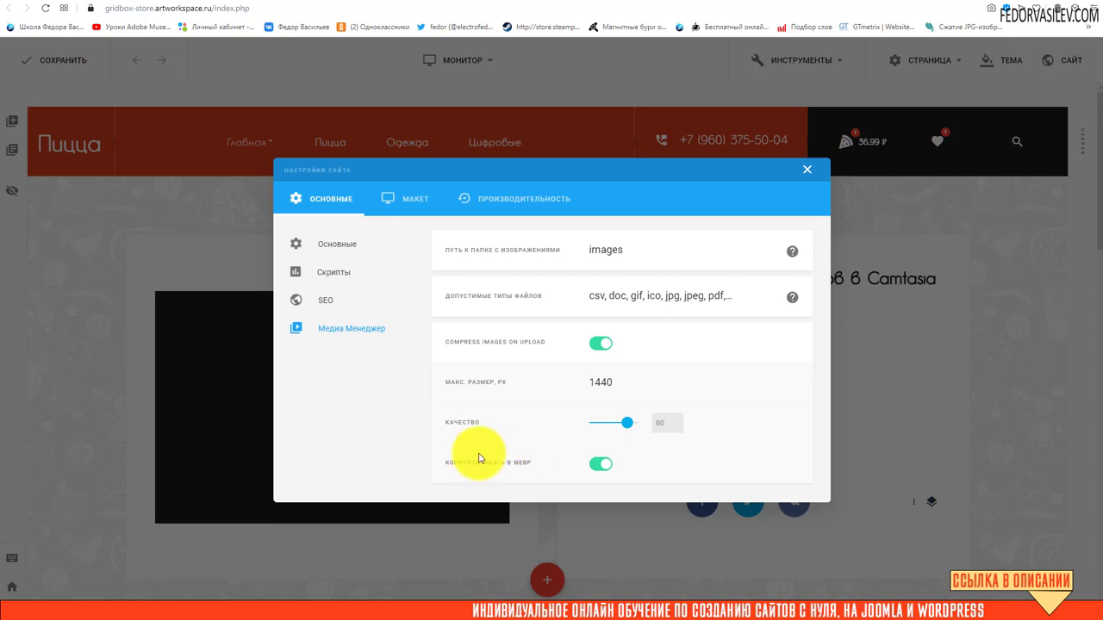
pyautogui.click(605, 473)
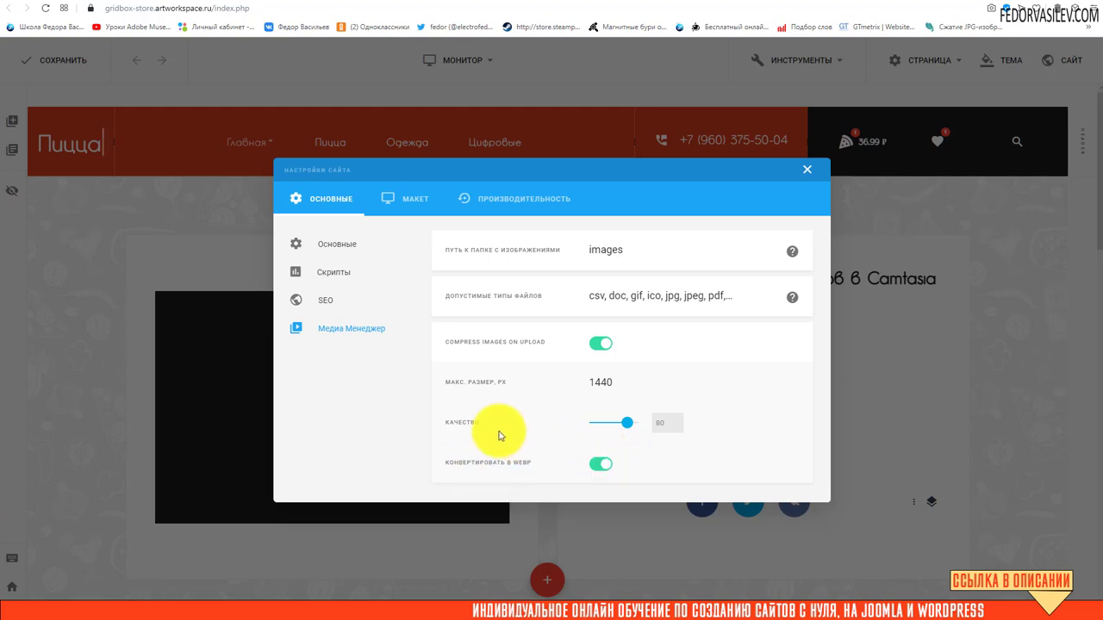
# - Review the image compression options in the site's performance settings, then close the site settings and save the changes
pyautogui.click(503, 197)
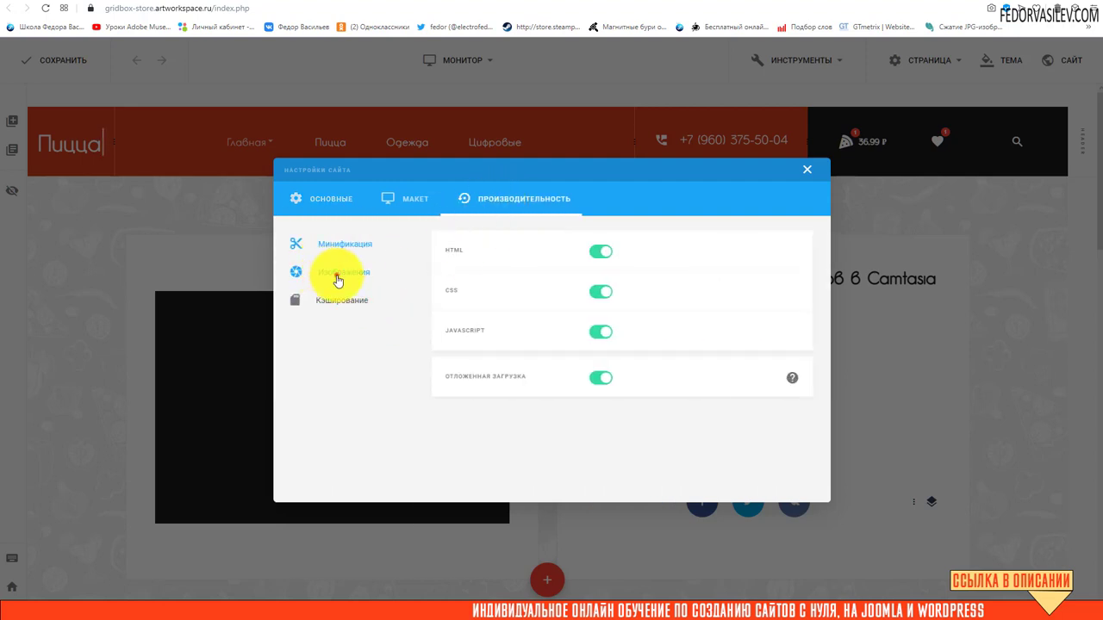
pyautogui.click(334, 274)
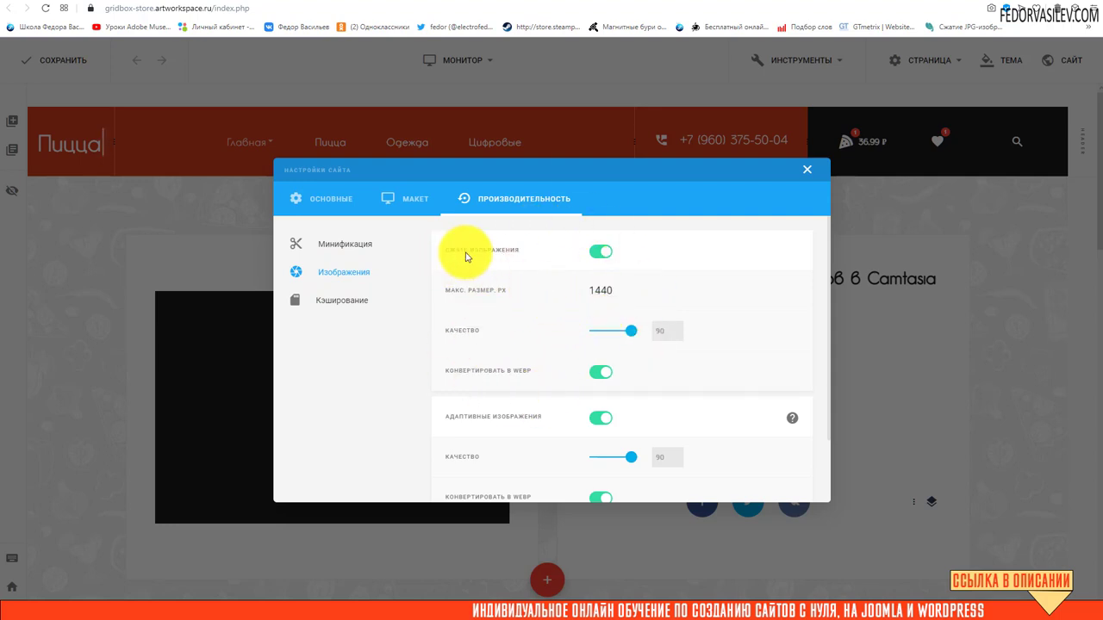
pyautogui.scroll(-2, 468, 296)
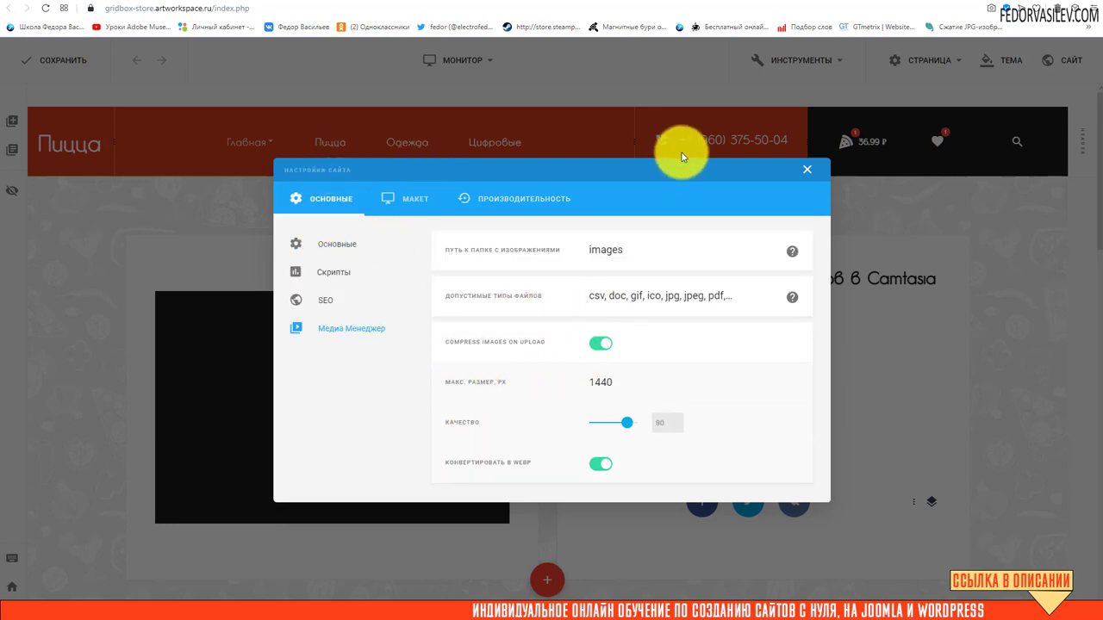
pyautogui.click(808, 171)
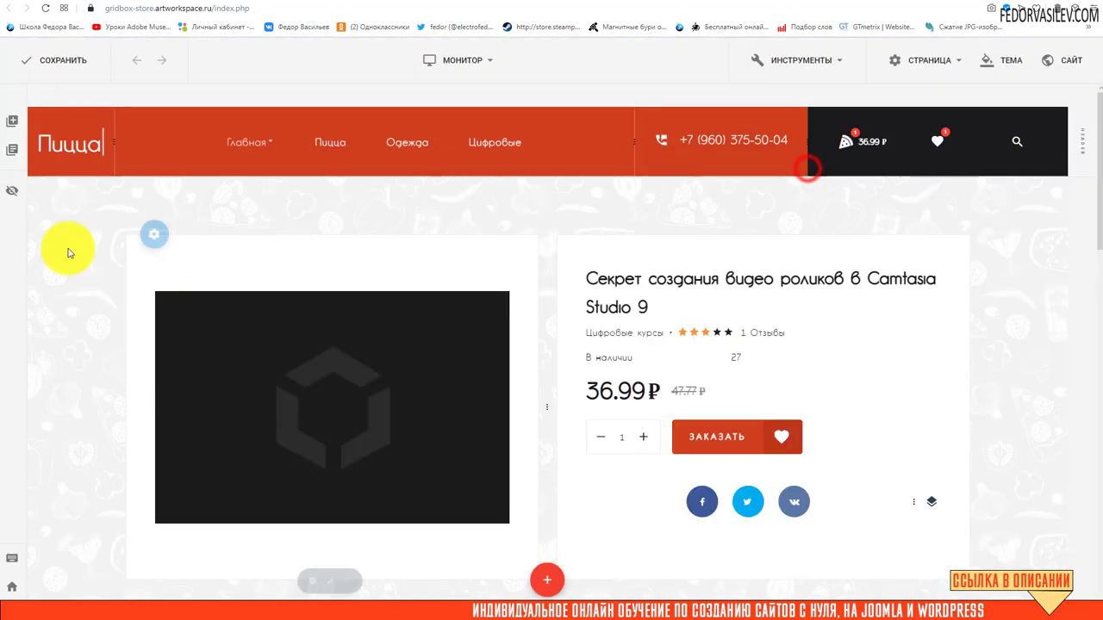
pyautogui.click(63, 60)
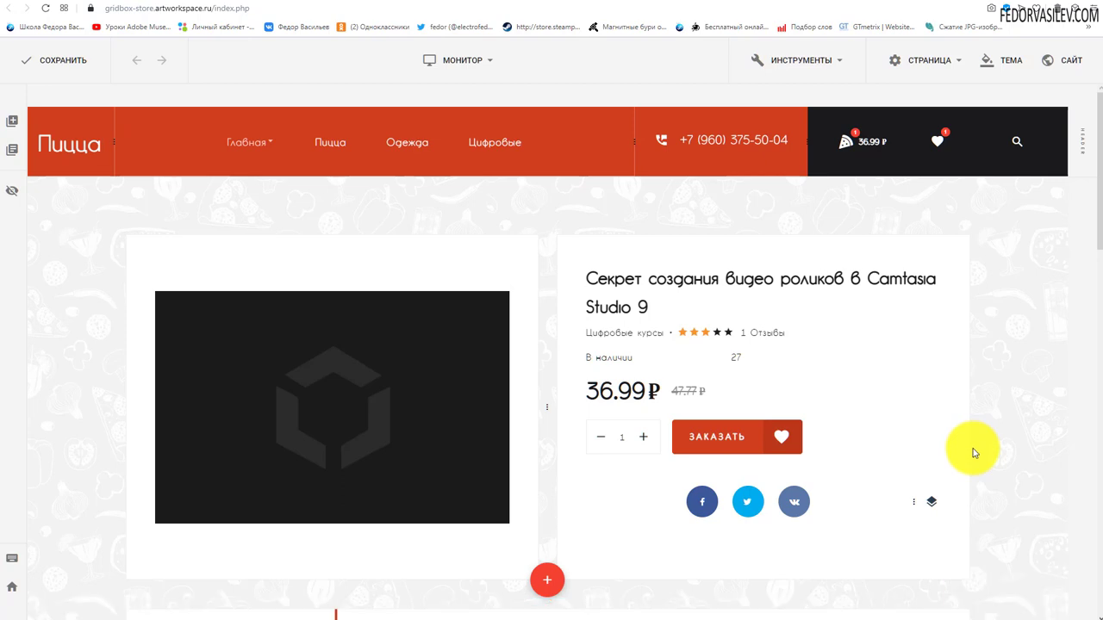
# - Open the settings of the simple gallery with the three course covers and move the dialog clear of the gallery
pyautogui.scroll(-8, 982, 482)
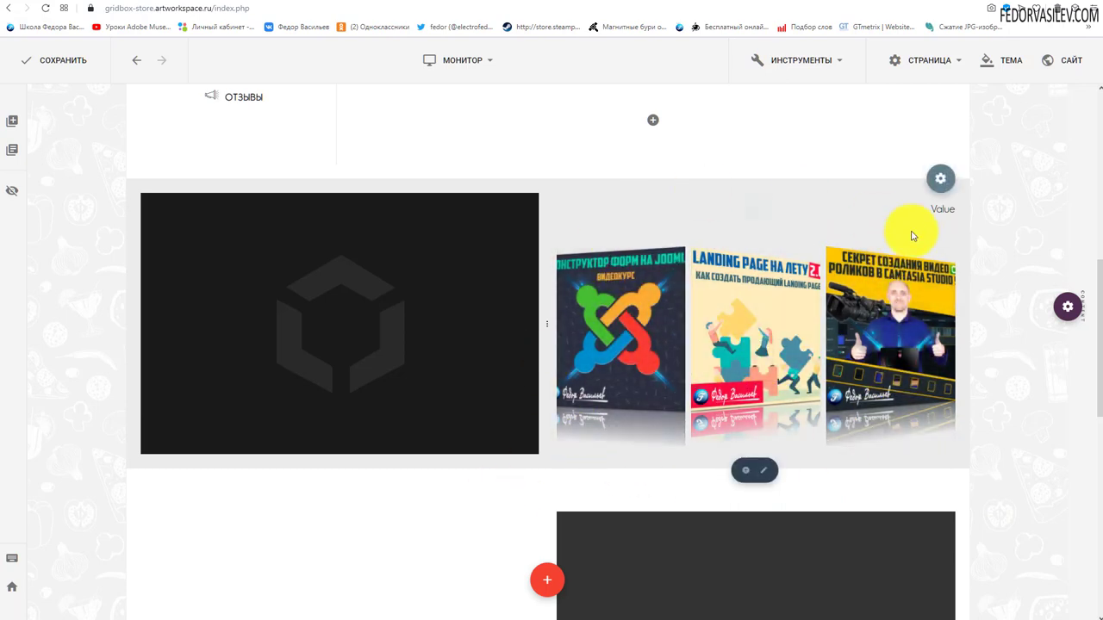
pyautogui.click(783, 351)
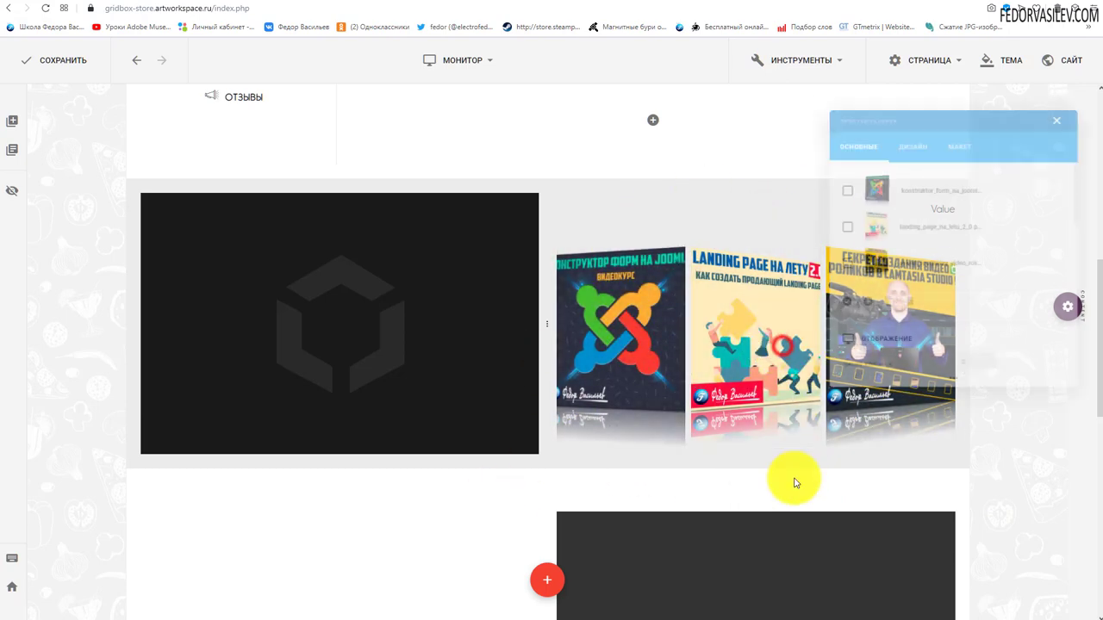
pyautogui.moveTo(899, 135); pyautogui.dragTo(286, 154)
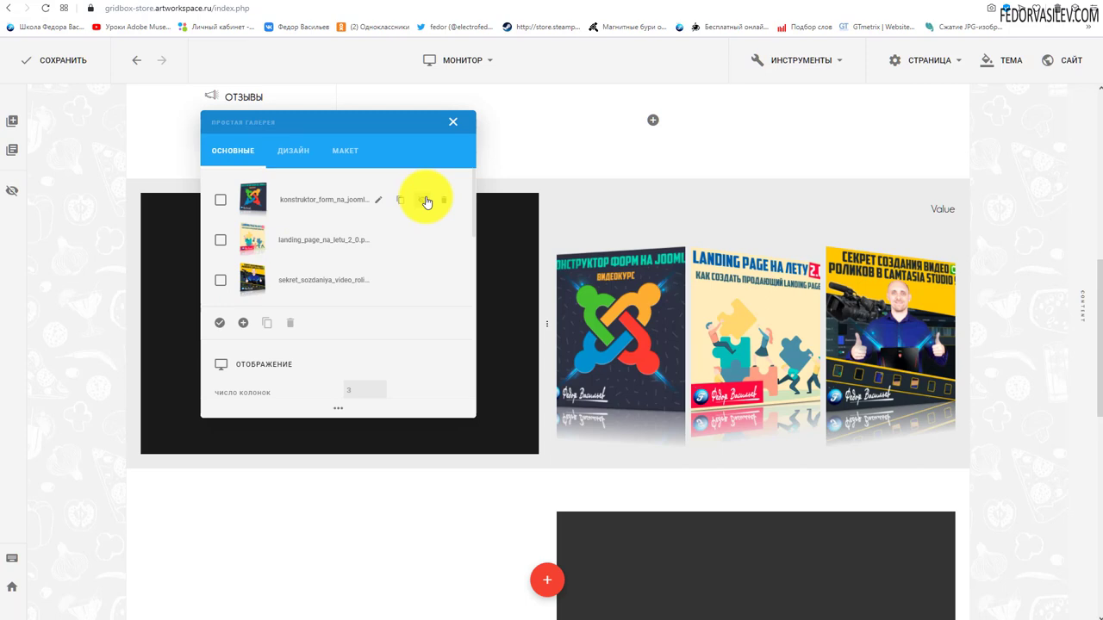
# - Try the image visibility option by hiding and showing again the first and second images of the gallery
pyautogui.click(423, 202)
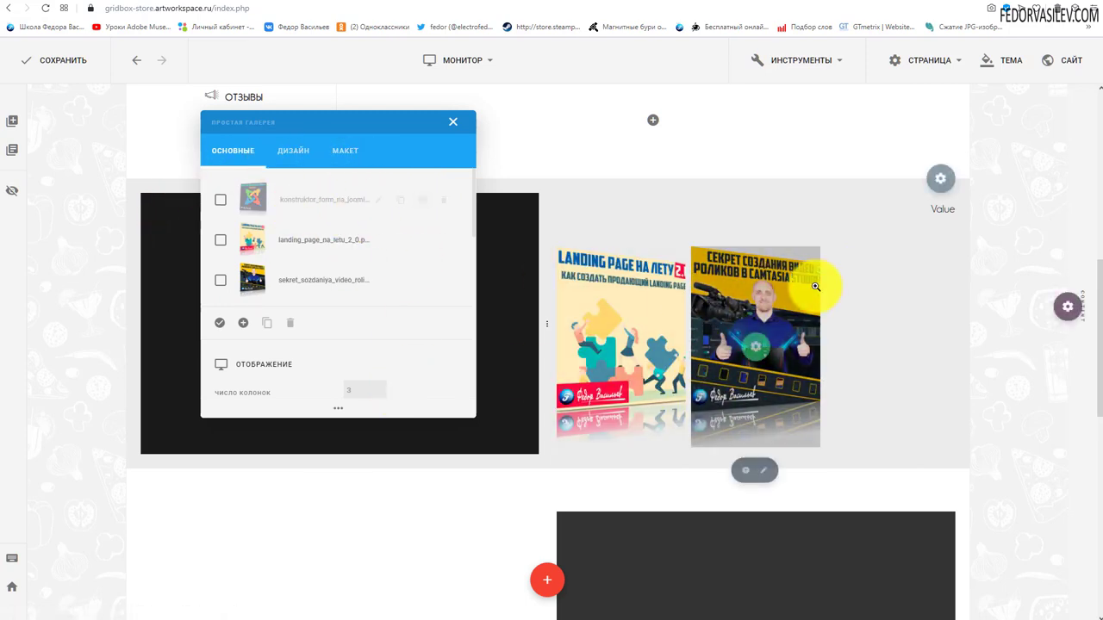
pyautogui.click(423, 202)
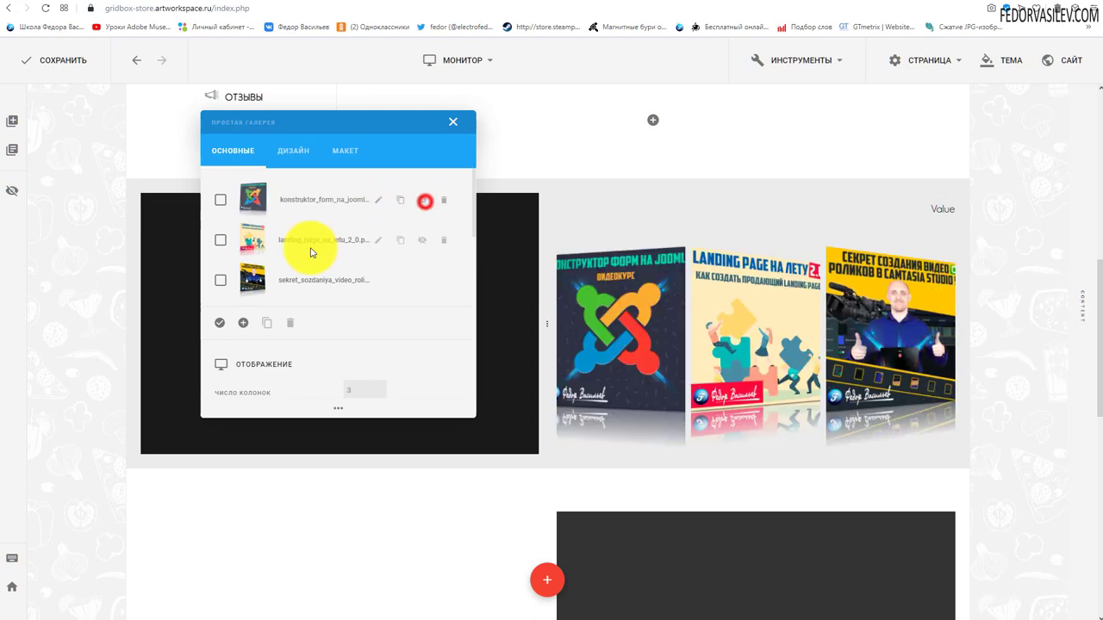
pyautogui.click(423, 241)
pyautogui.click(421, 241)
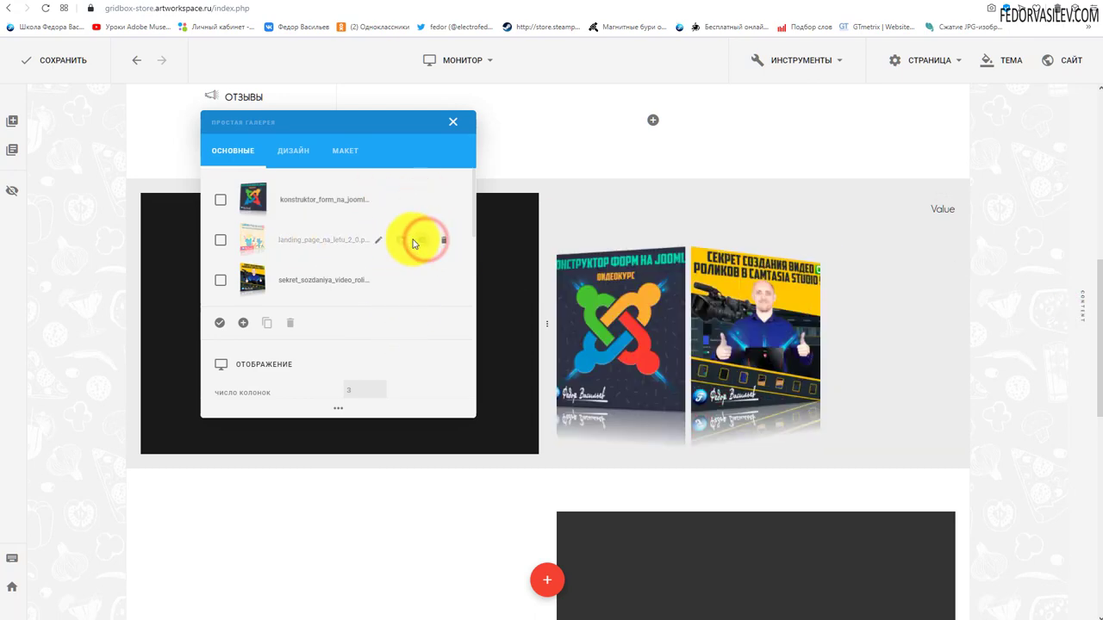
# - Select all images in the simple gallery's image list
pyautogui.click(220, 200)
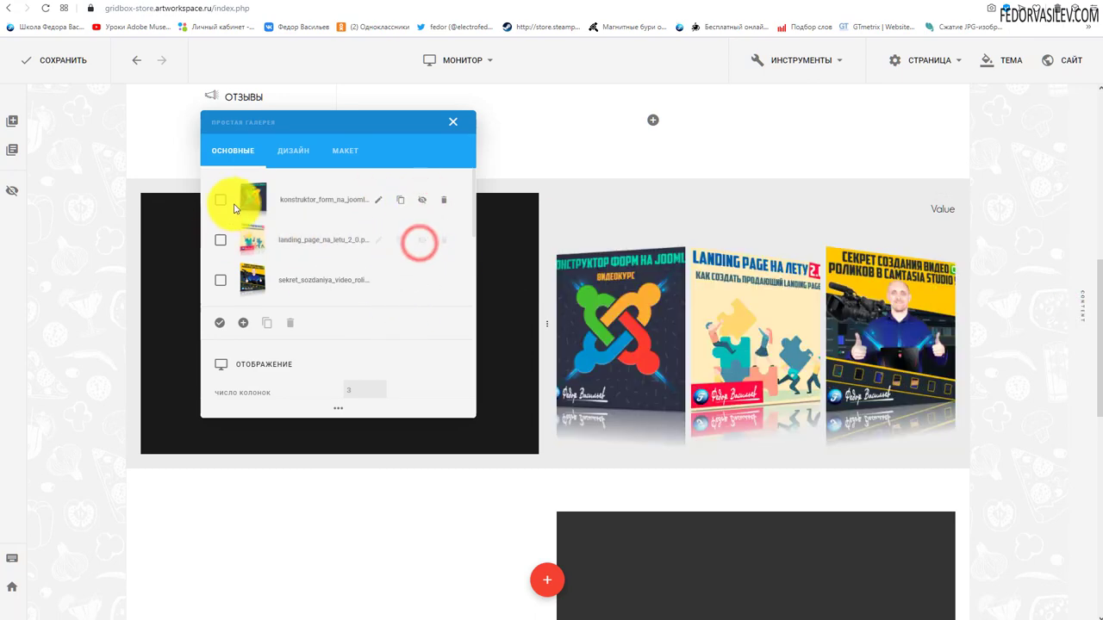
pyautogui.click(221, 323)
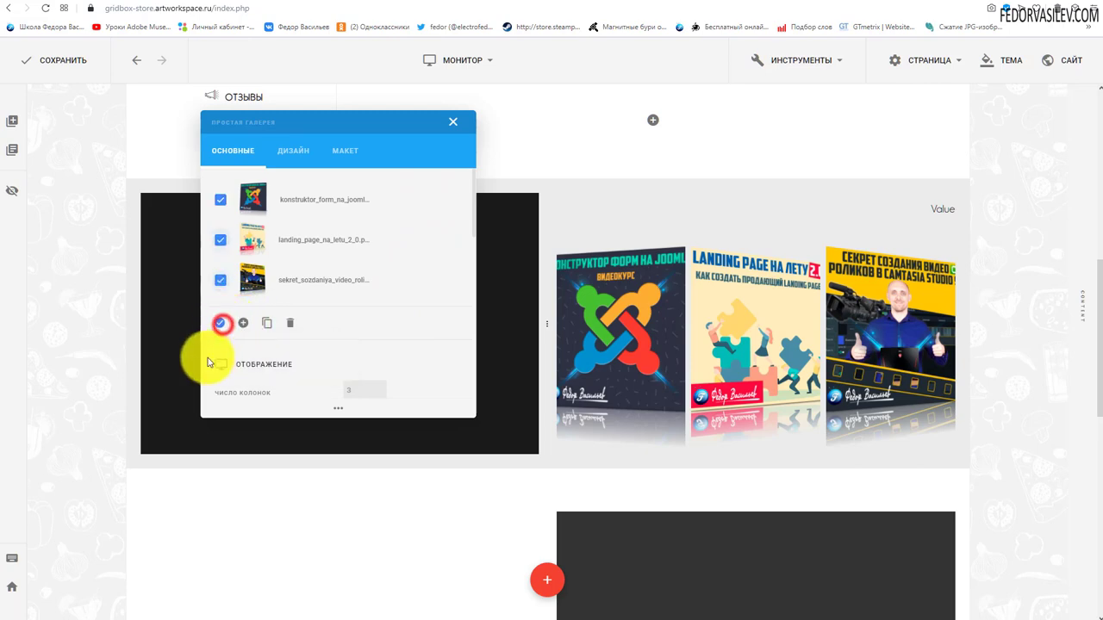
# - Toggle the selection of all images in the simple gallery's list, then duplicate the three selected course covers
pyautogui.click(219, 324)
pyautogui.click(219, 324)
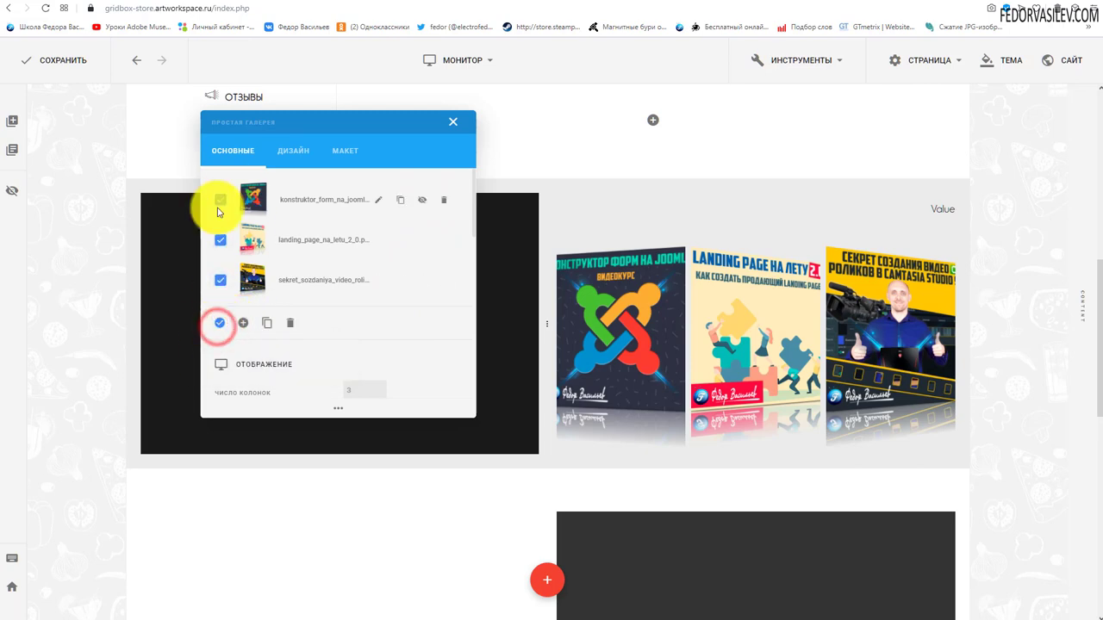
pyautogui.click(264, 324)
pyautogui.scroll(-3, 253, 313)
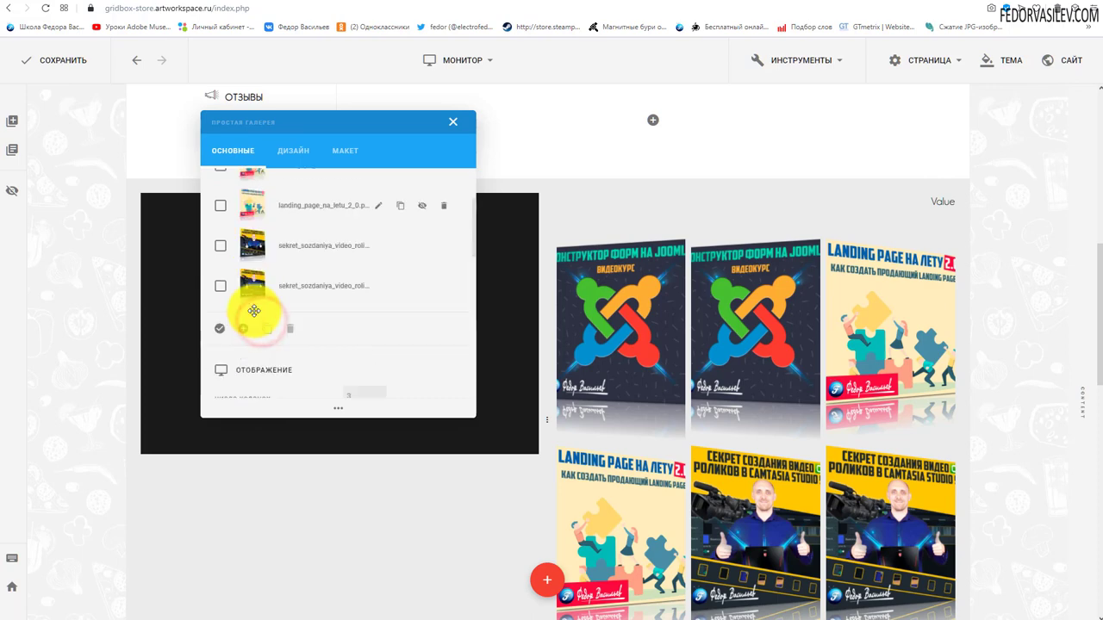
pyautogui.scroll(-2, 664, 303)
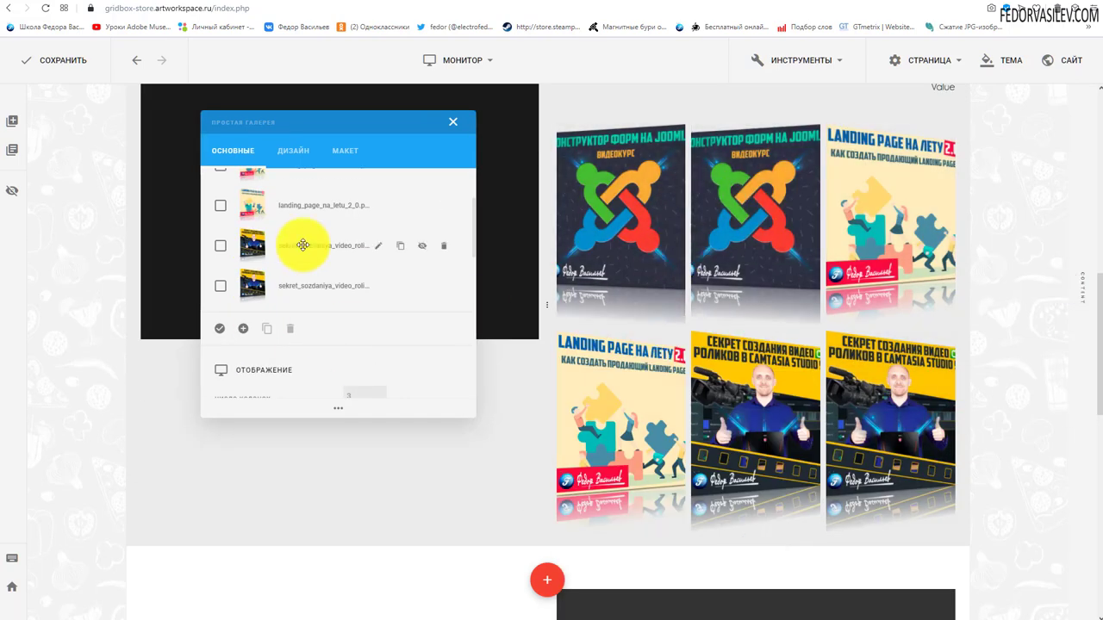
# - Select the duplicate copy of each of the three course covers in the gallery's image list and delete them together
pyautogui.click(220, 286)
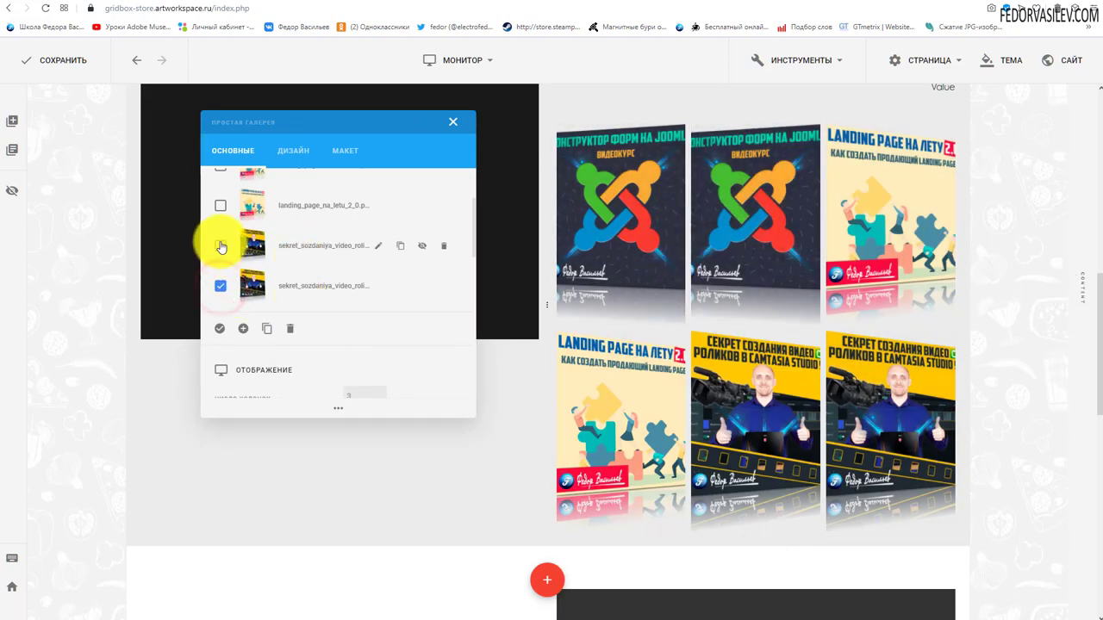
pyautogui.scroll(3, 250, 235)
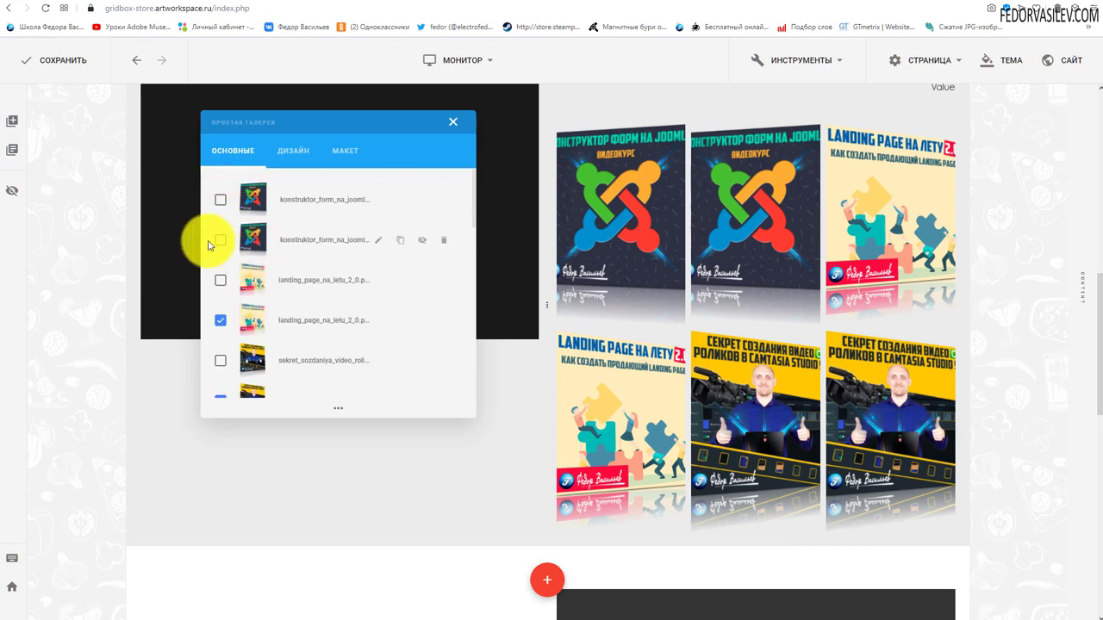
pyautogui.scroll(-3, 297, 259)
pyautogui.click(290, 329)
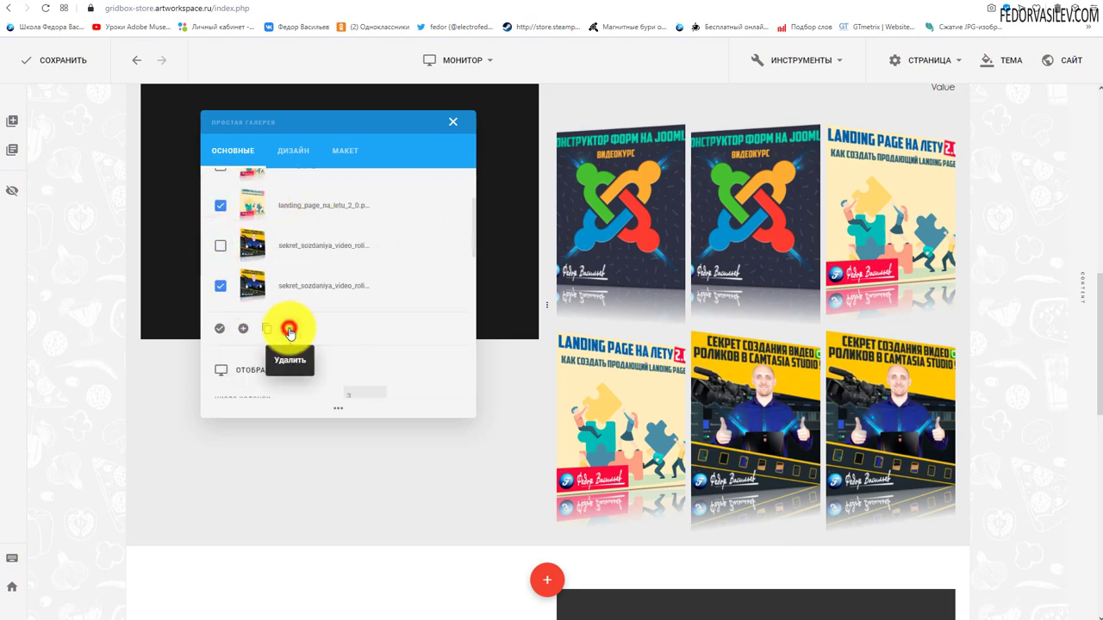
pyautogui.click(586, 322)
pyautogui.scroll(3, 271, 283)
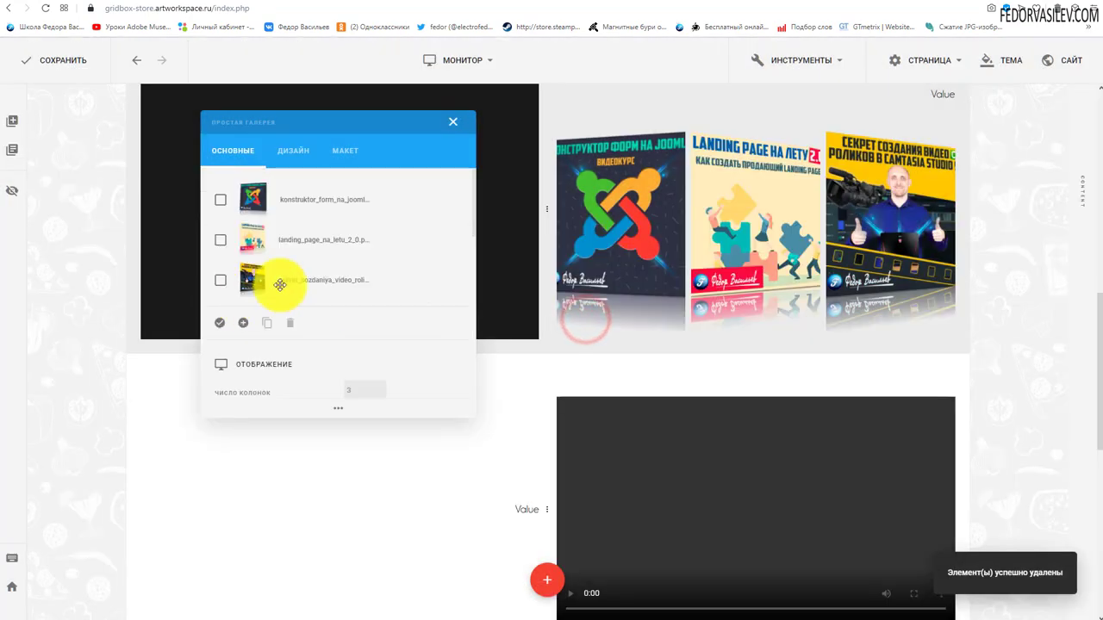